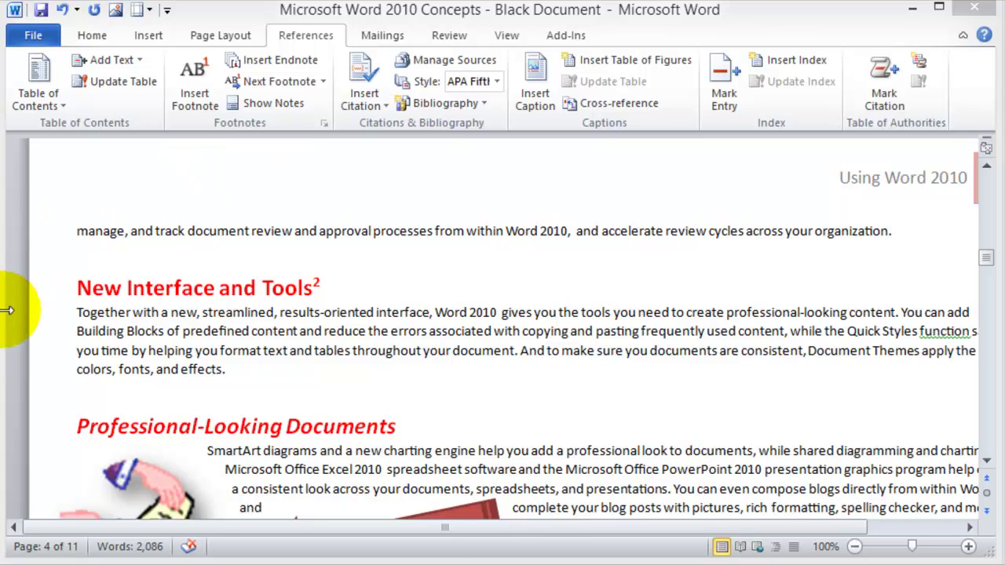
- Switch the citation style to MLA Seventh Edition
left_click(78, 315)
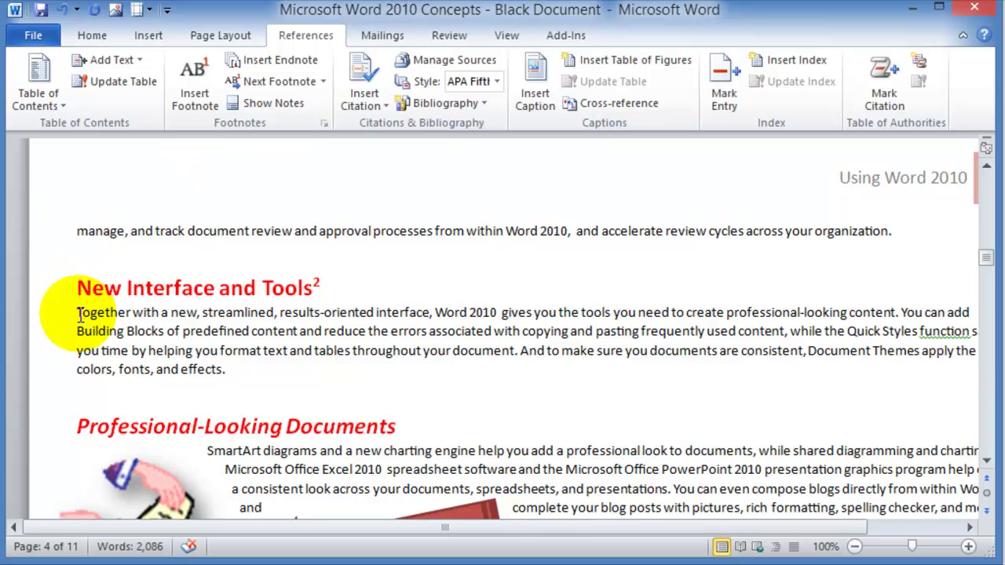
left_click(279, 329)
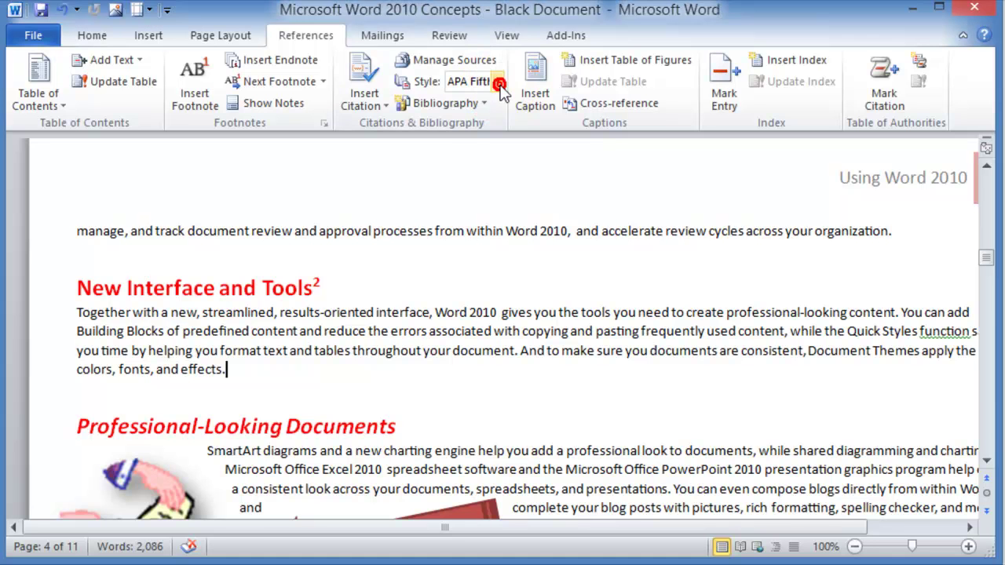
left_click(497, 82)
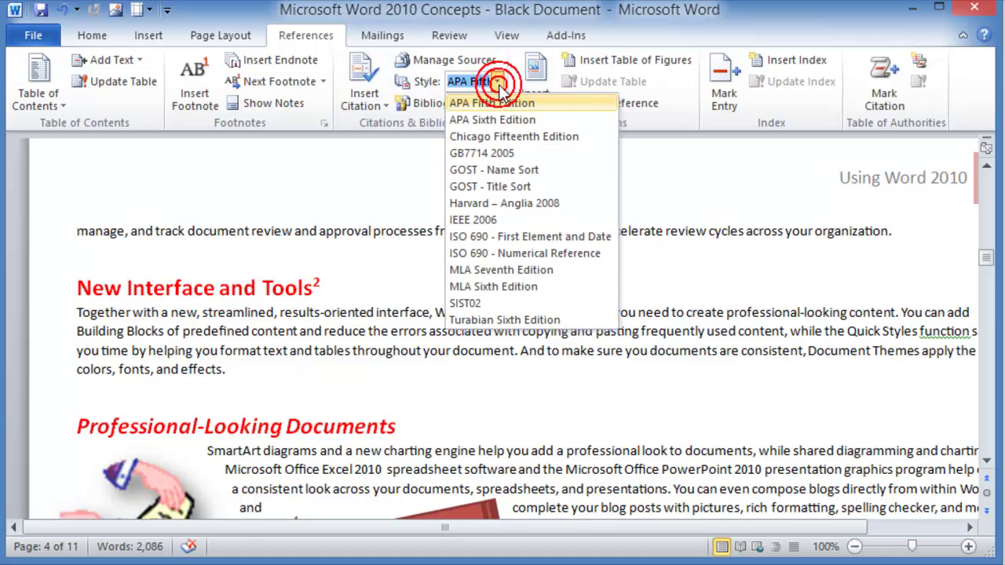
left_click(493, 270)
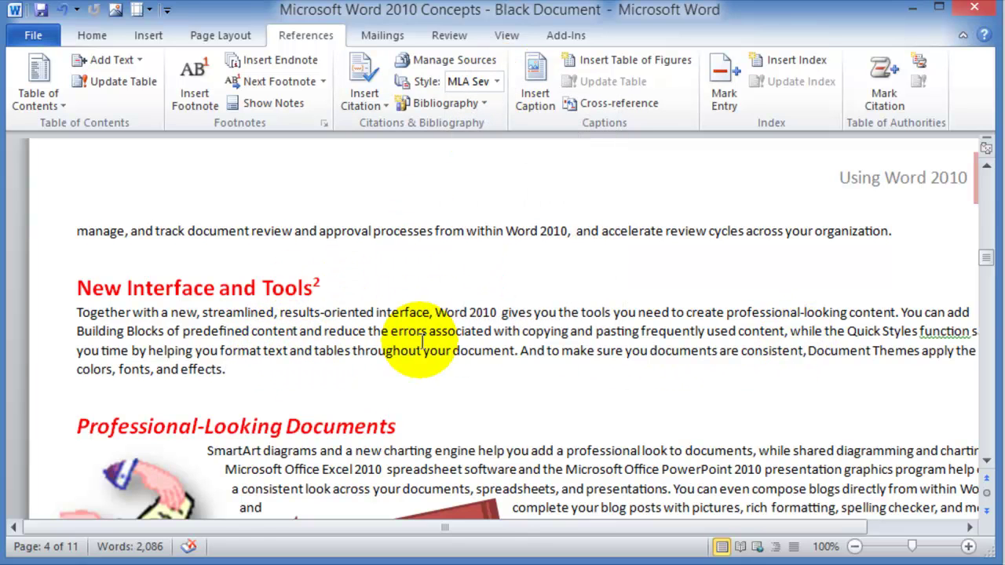
- Add closing quotation marks after 'content.' and after 'document' in the paragraph
left_click(897, 315)
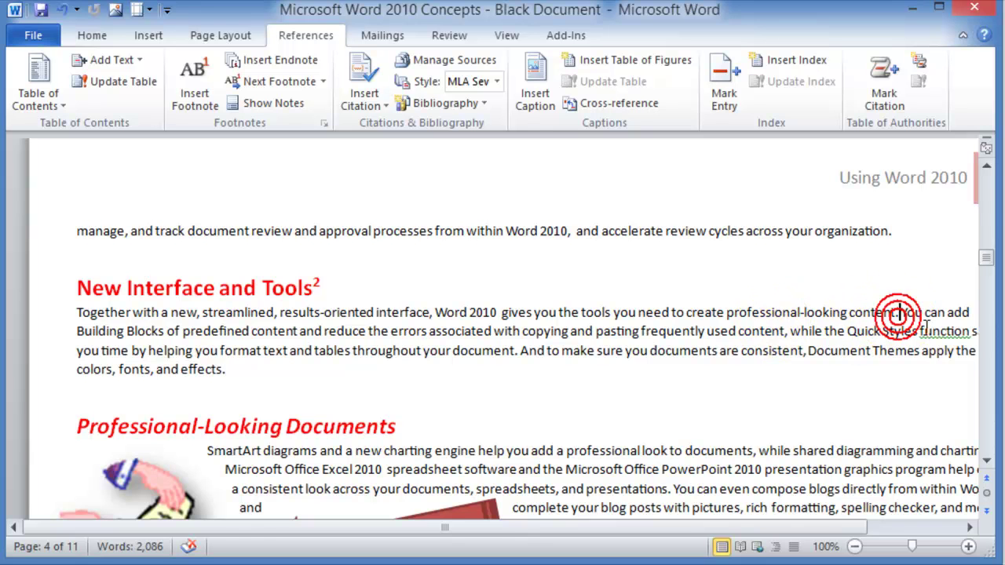
type("\"")
left_click(519, 351)
type("\"")
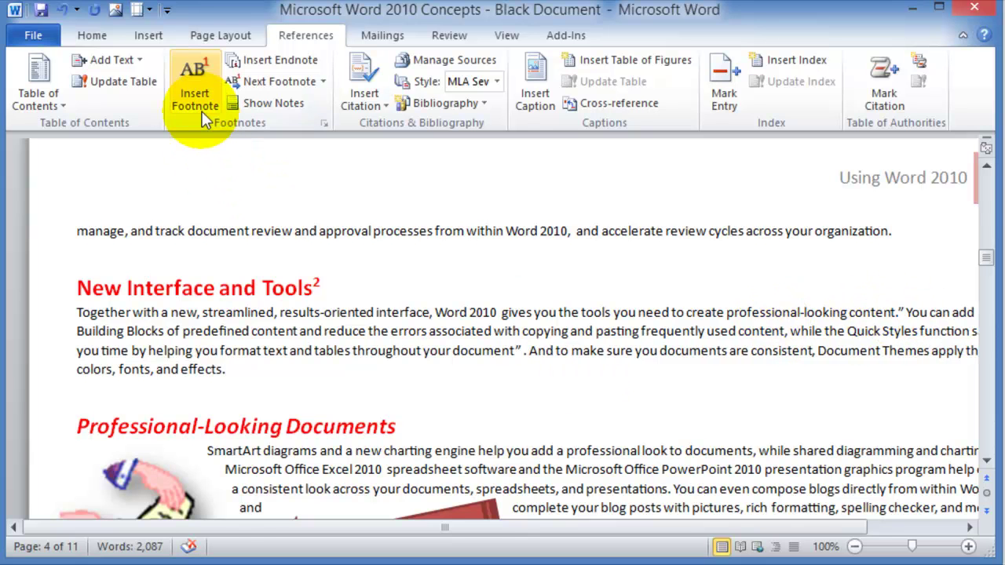
- Start a new citation source and look over the Web site Year, Month and Day fields
left_click(365, 105)
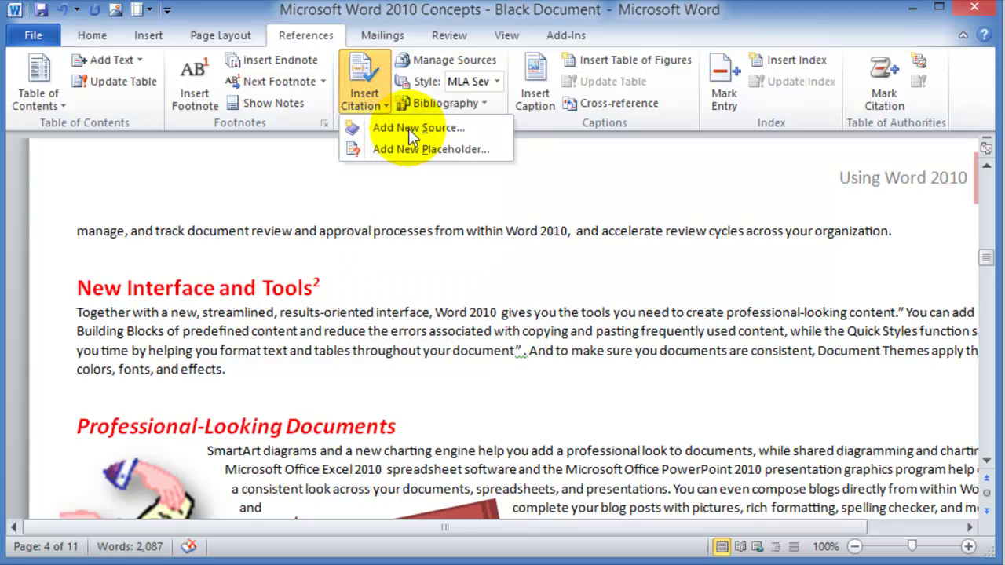
left_click(408, 129)
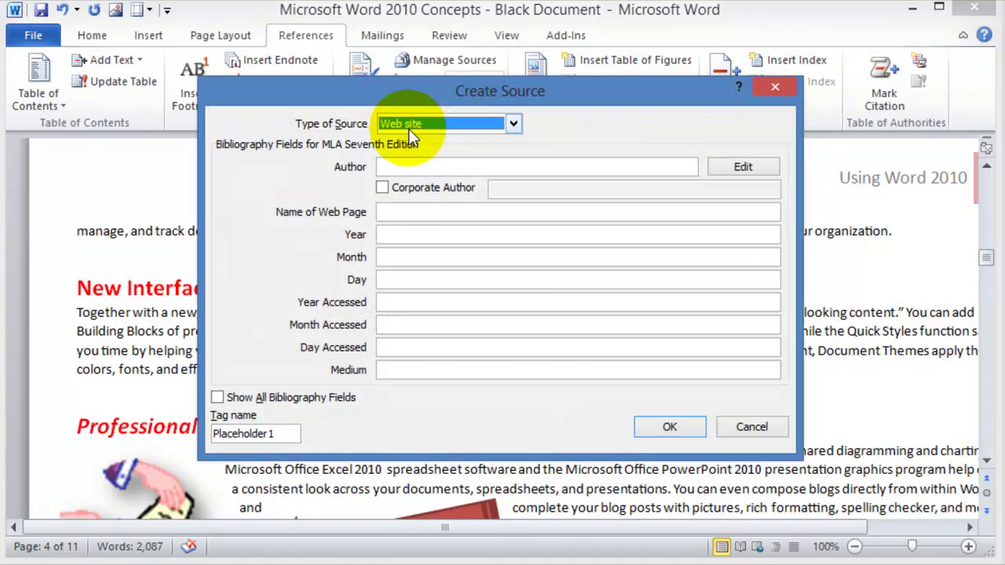
left_click(517, 126)
left_click(515, 125)
left_click(395, 234)
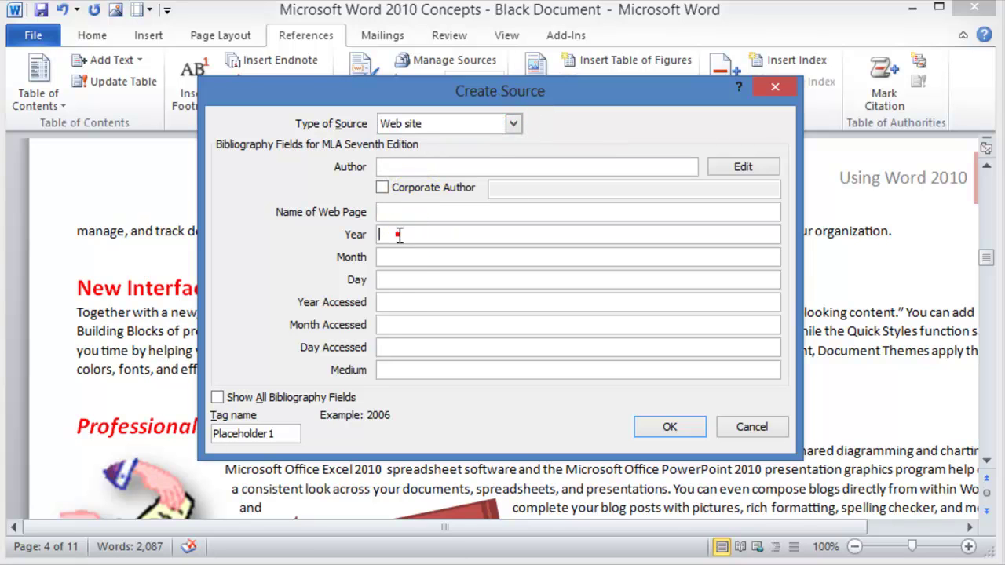
left_click(386, 257)
left_click(389, 280)
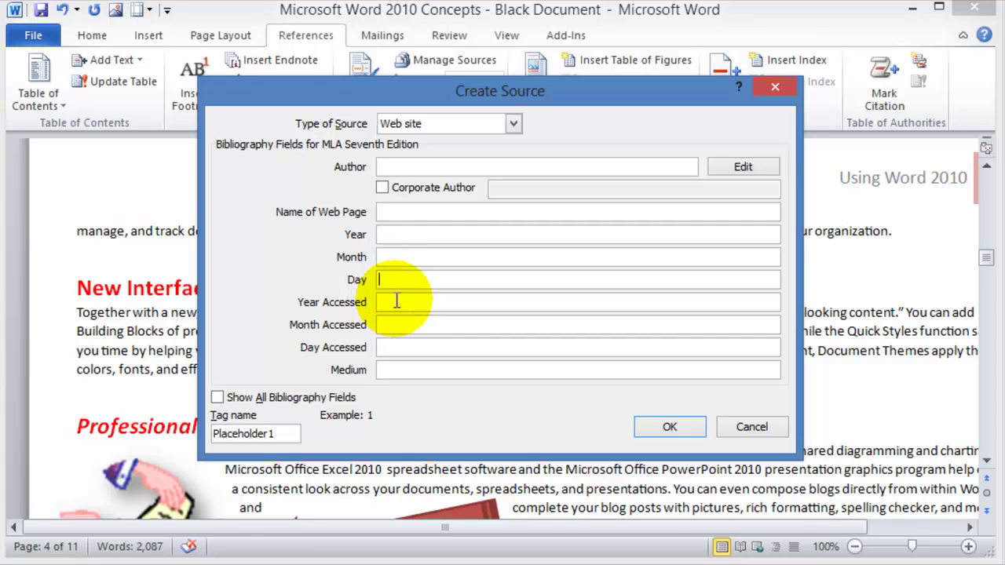
- Change the source type to Book and look over its Title, Year, Publisher and Medium fields
left_click(512, 123)
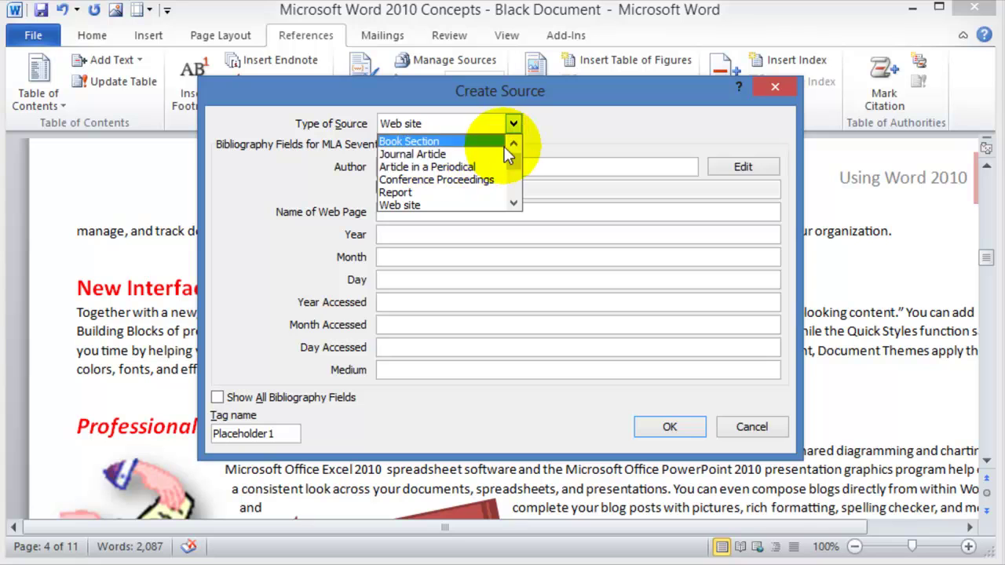
left_click(513, 142)
left_click(416, 139)
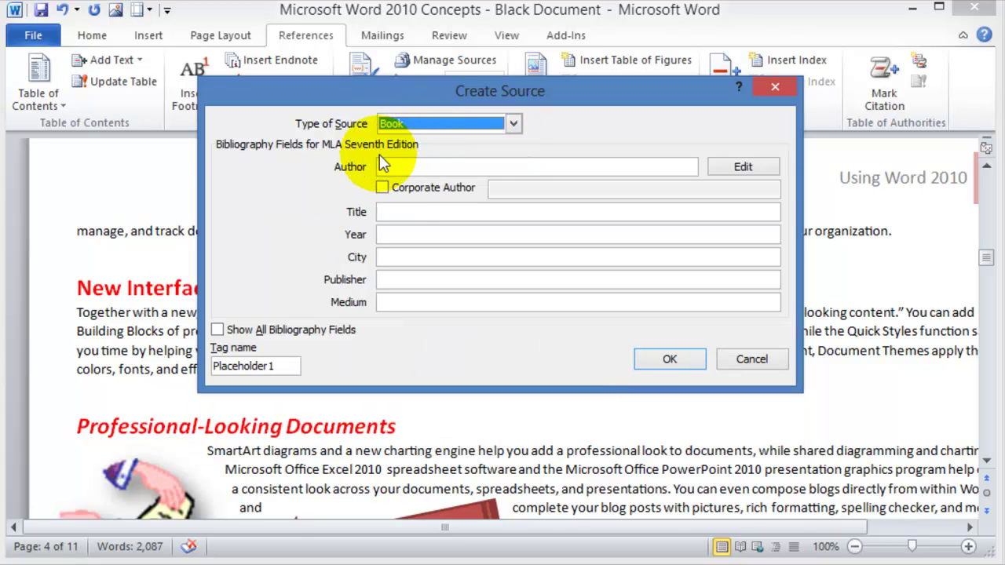
left_click(395, 212)
left_click(390, 233)
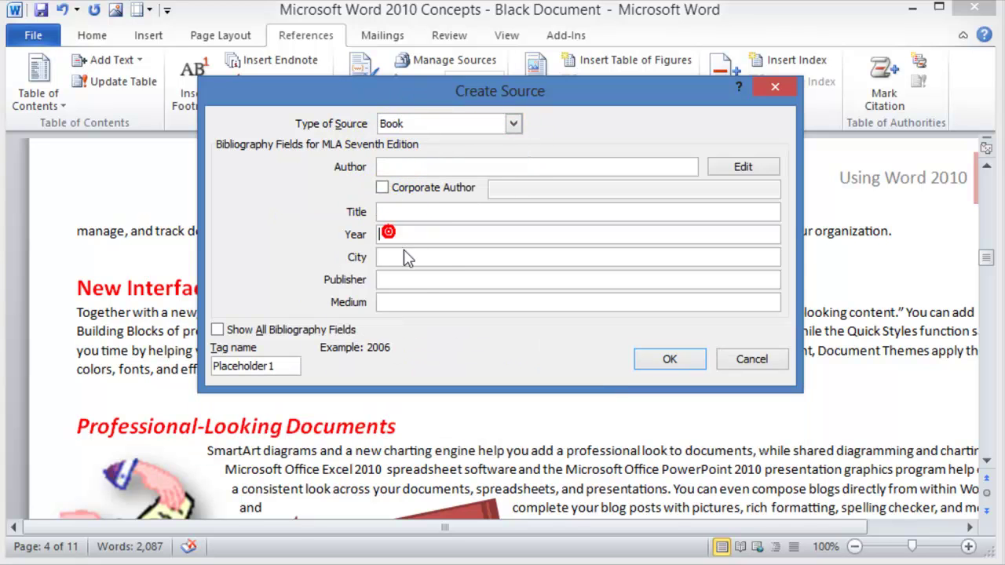
left_click(395, 280)
left_click(398, 304)
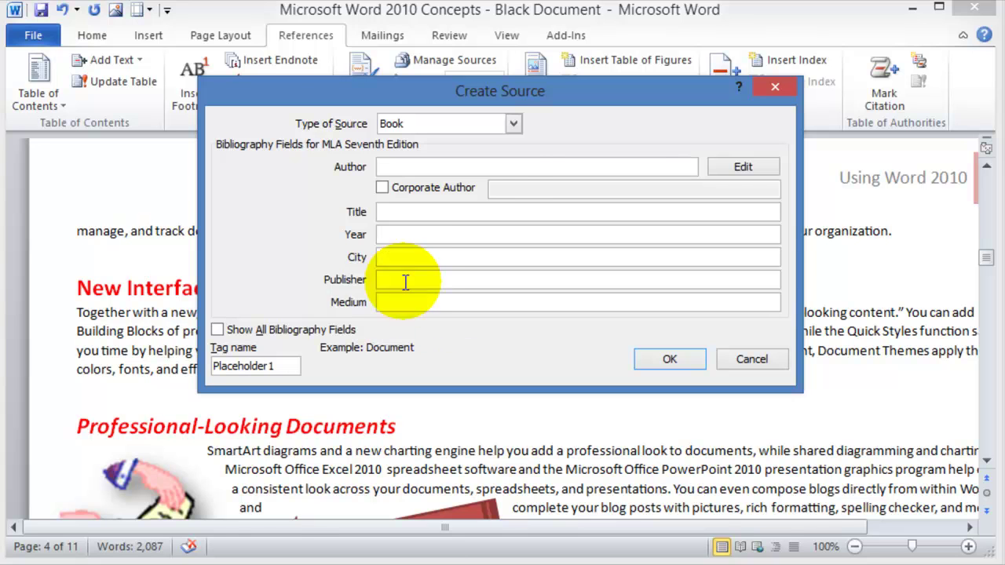
- Try Journal Article, then settle on Conference Proceedings as the source type
left_click(512, 123)
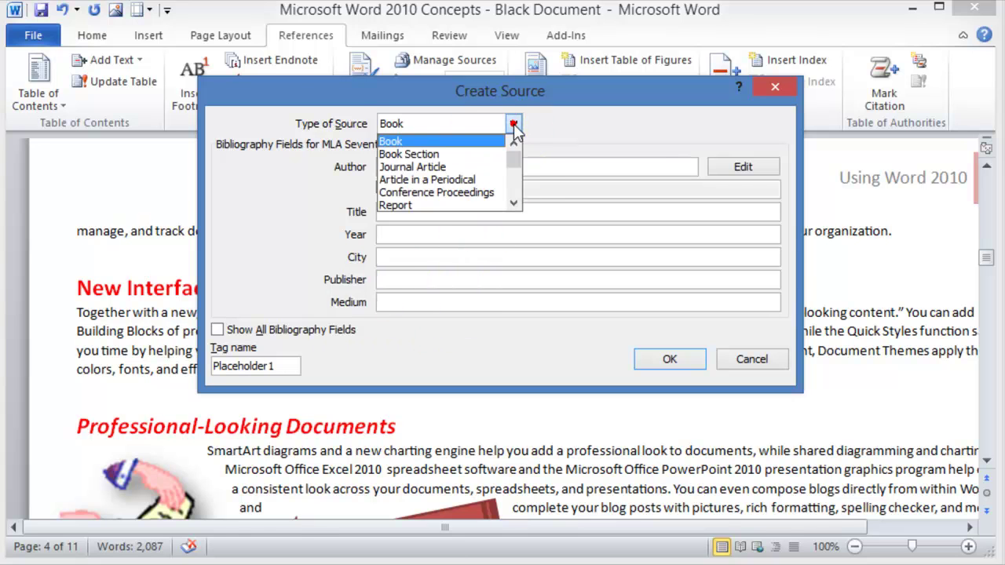
left_click(465, 166)
left_click(403, 253)
left_click(404, 298)
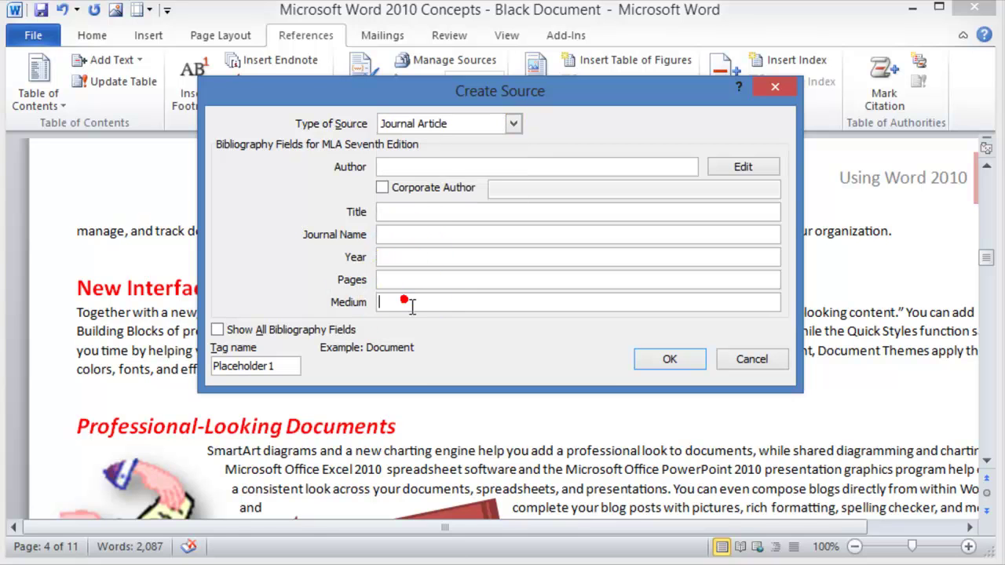
left_click(507, 128)
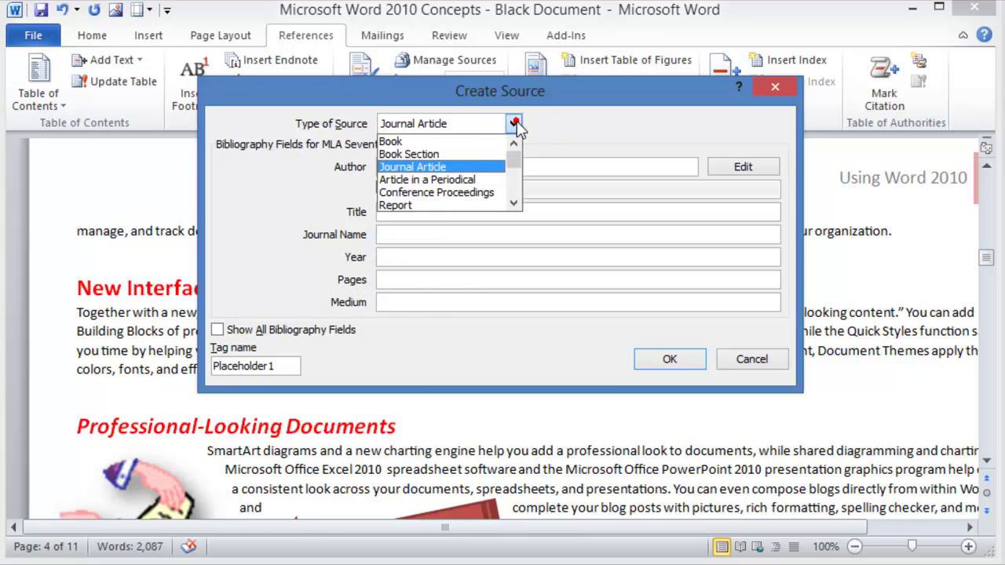
left_click(431, 193)
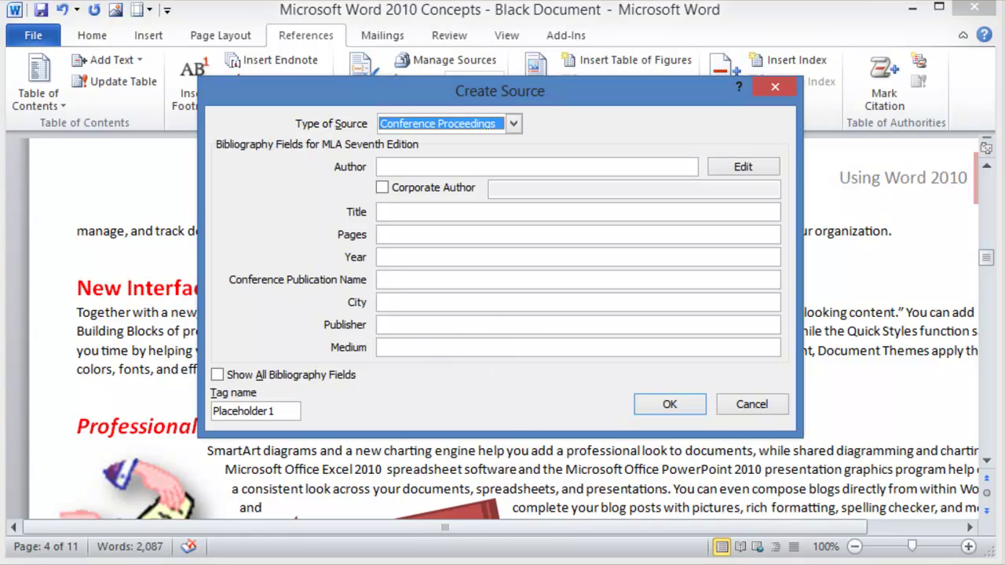
mouse_move(110, 564)
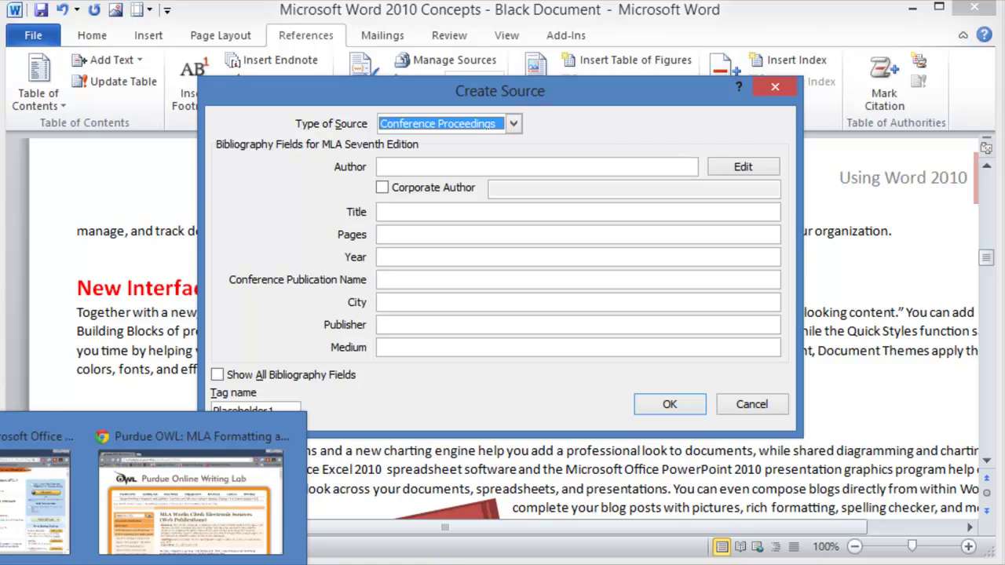
left_click(139, 522)
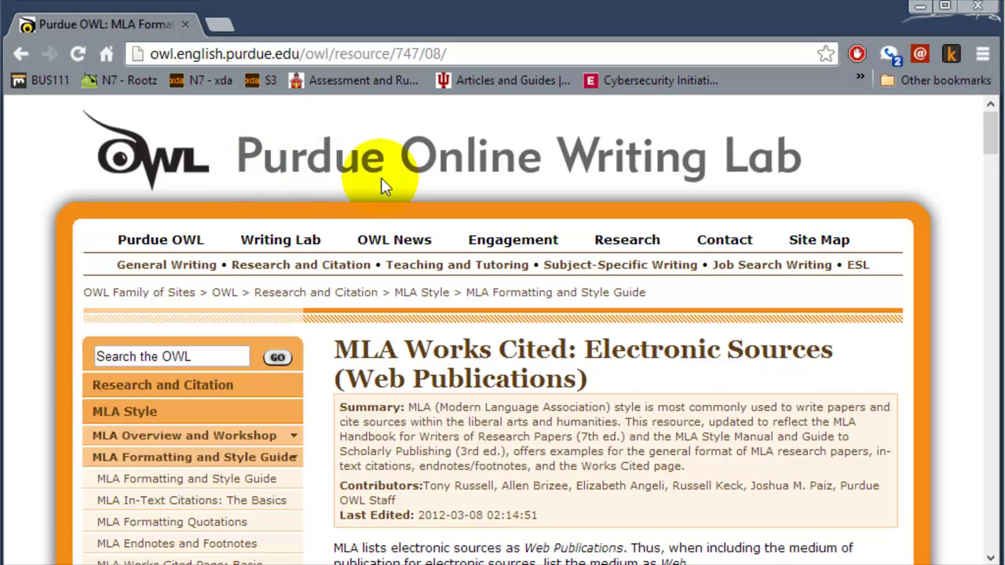
scroll(487, 413, "down", 3)
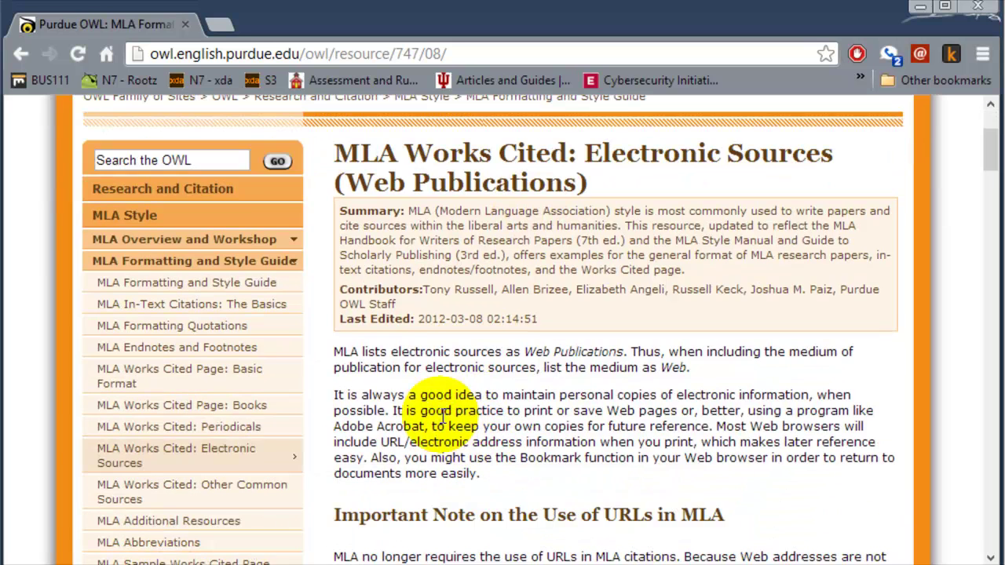
scroll(260, 385, "down", 2)
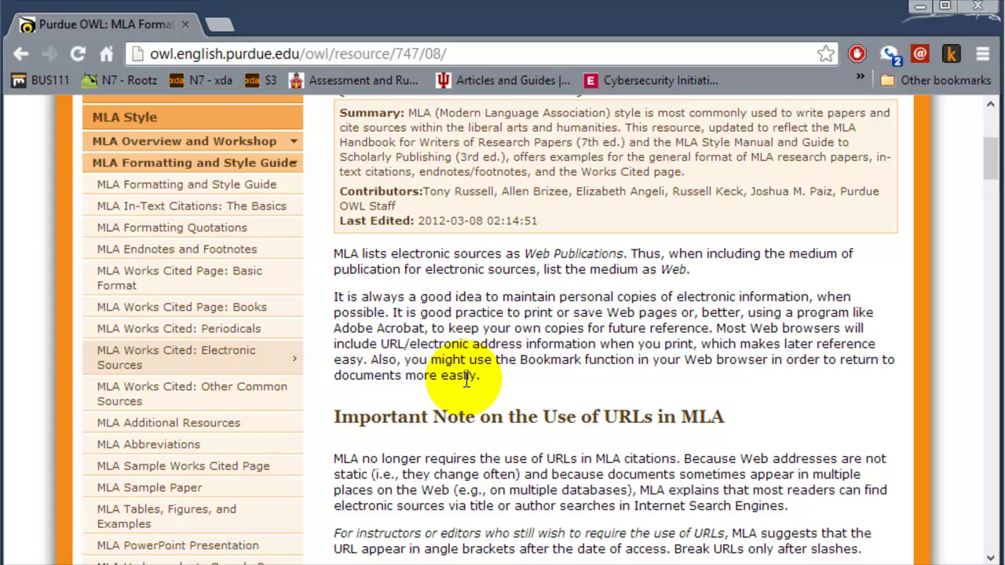
left_click(920, 8)
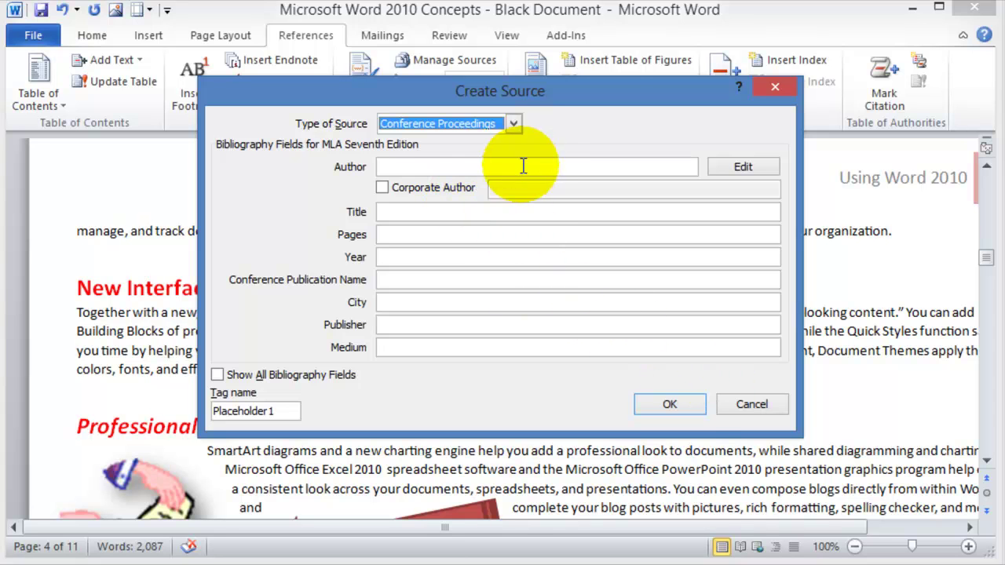
- Pick Web site from the Type of Source list, scrolling down to reach it
left_click(518, 124)
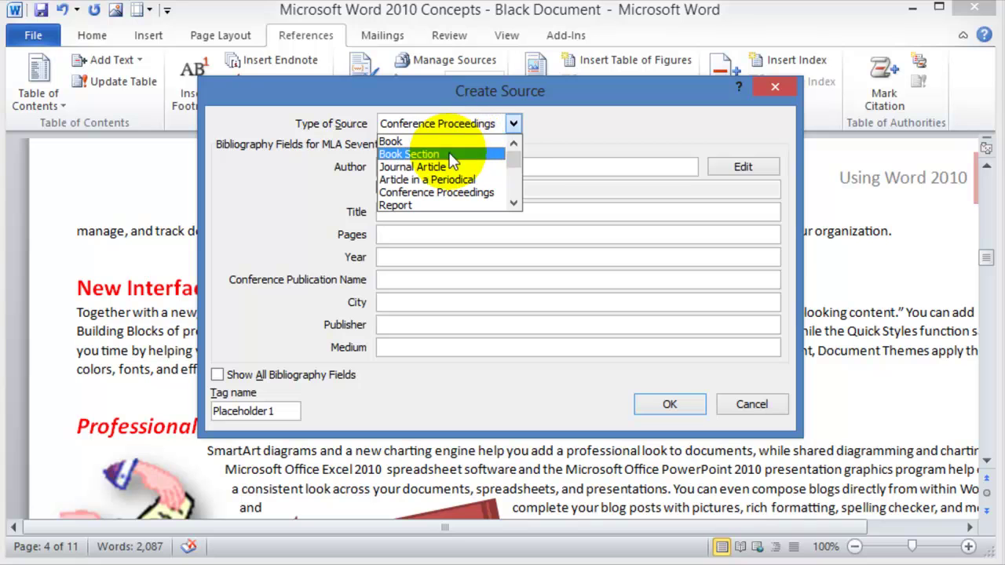
left_click(514, 203)
left_click(514, 202)
left_click(513, 202)
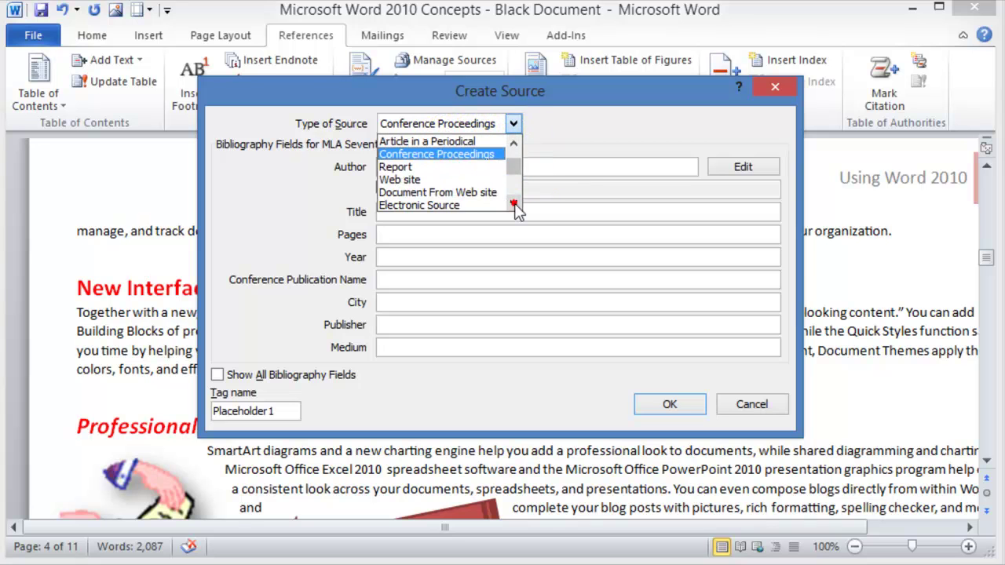
left_click(448, 180)
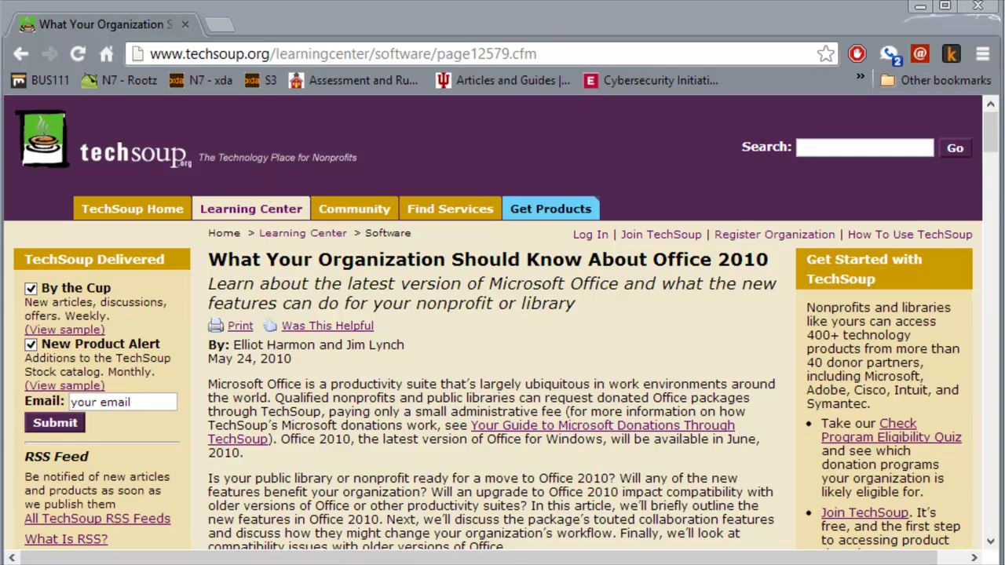
- Add the first author's last and first name in the author name editor
left_click(309, 521)
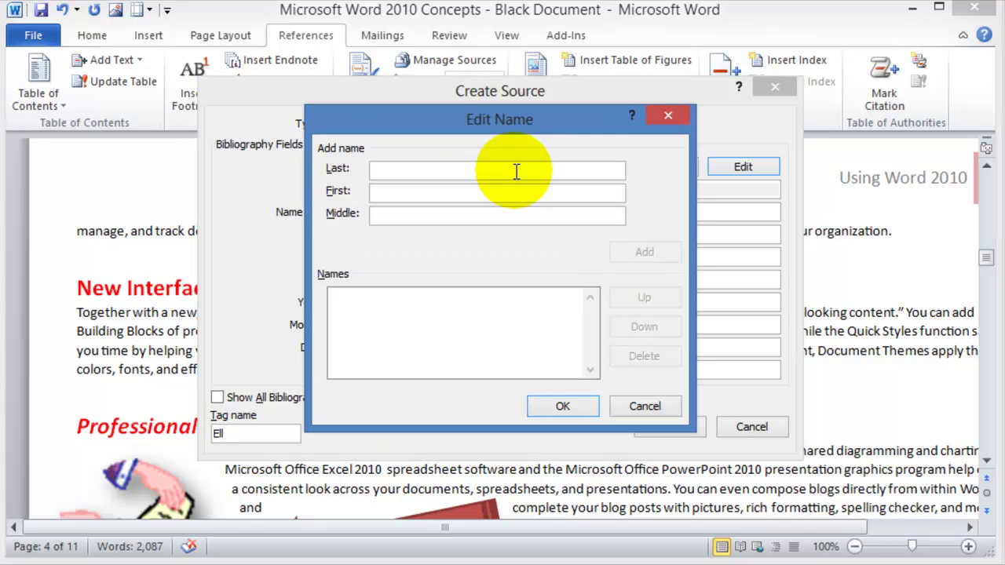
left_click(517, 171)
type("Harmon")
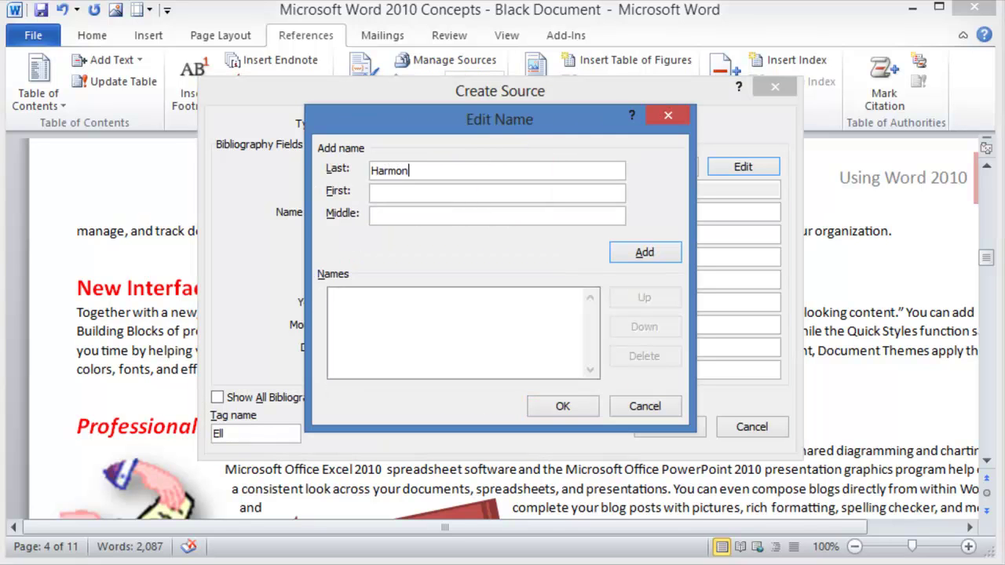
key("Tab")
type("Elliot")
left_click(644, 252)
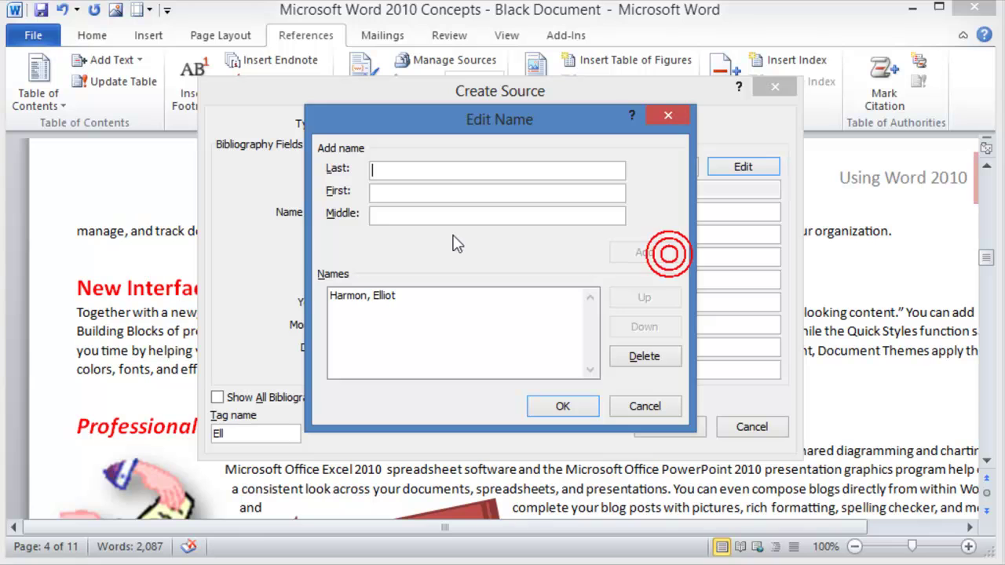
- Add the second author's last and first name and confirm both authors
left_click(383, 174)
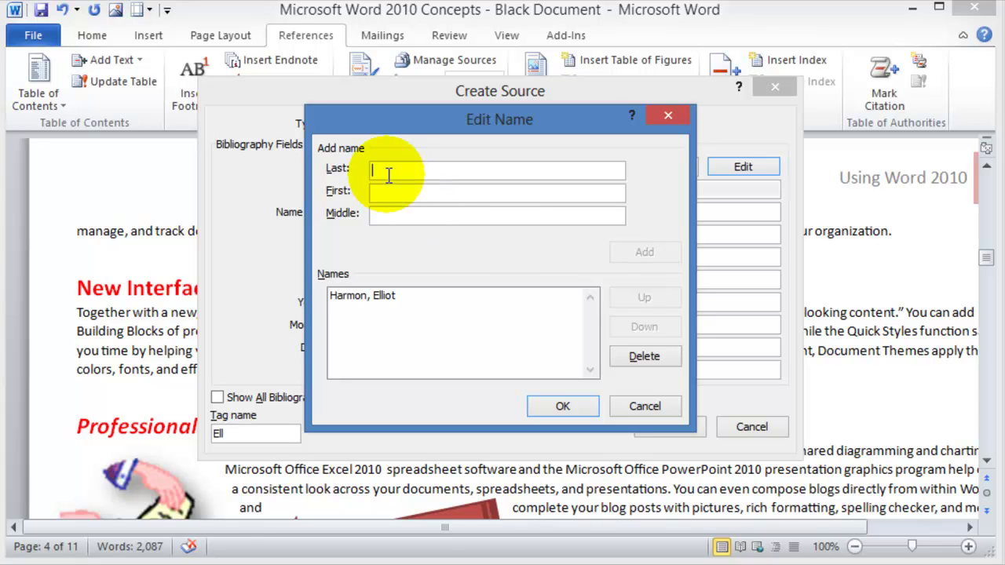
type("Lynch")
key("Tab")
type("Jim")
left_click(641, 254)
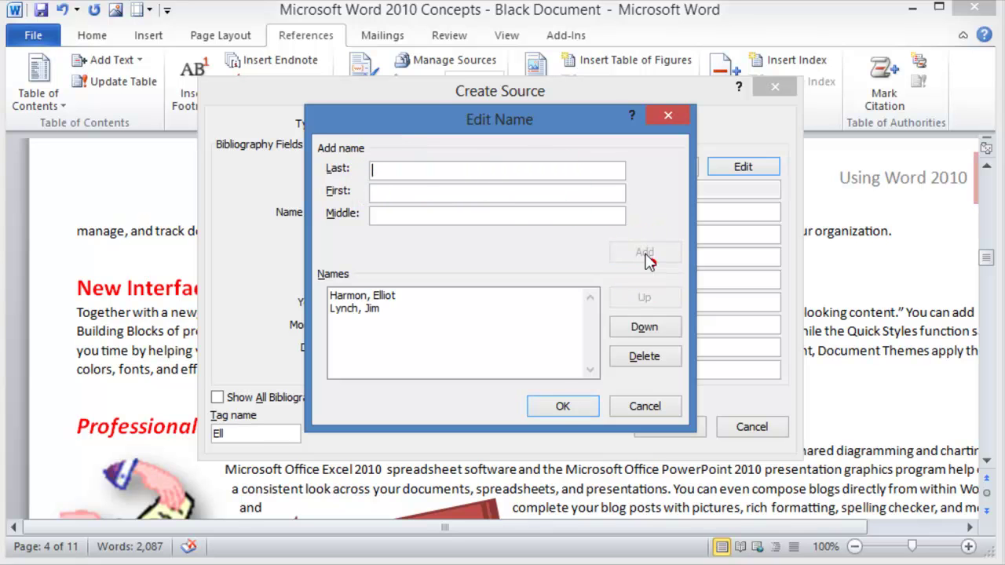
left_click(550, 406)
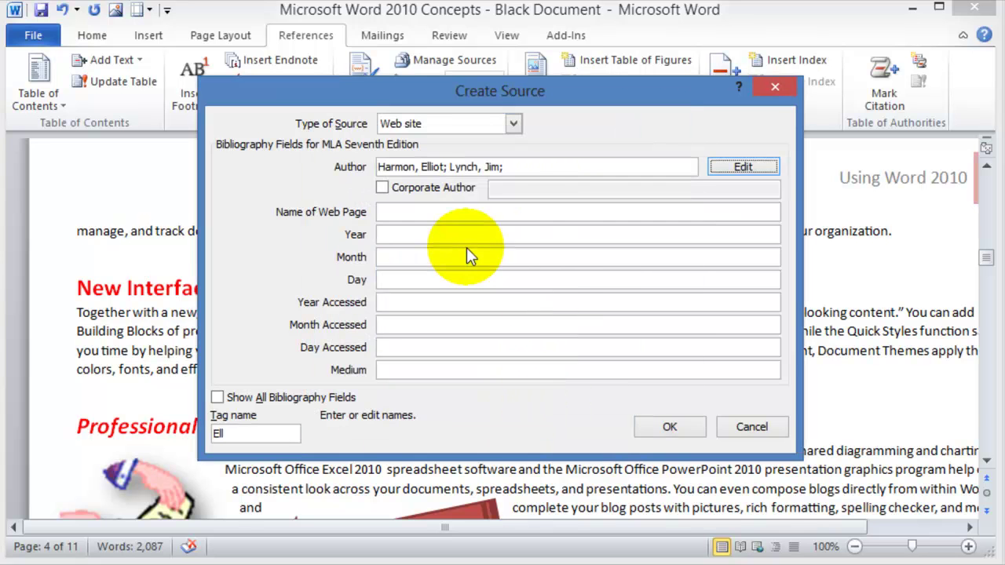
left_click(424, 212)
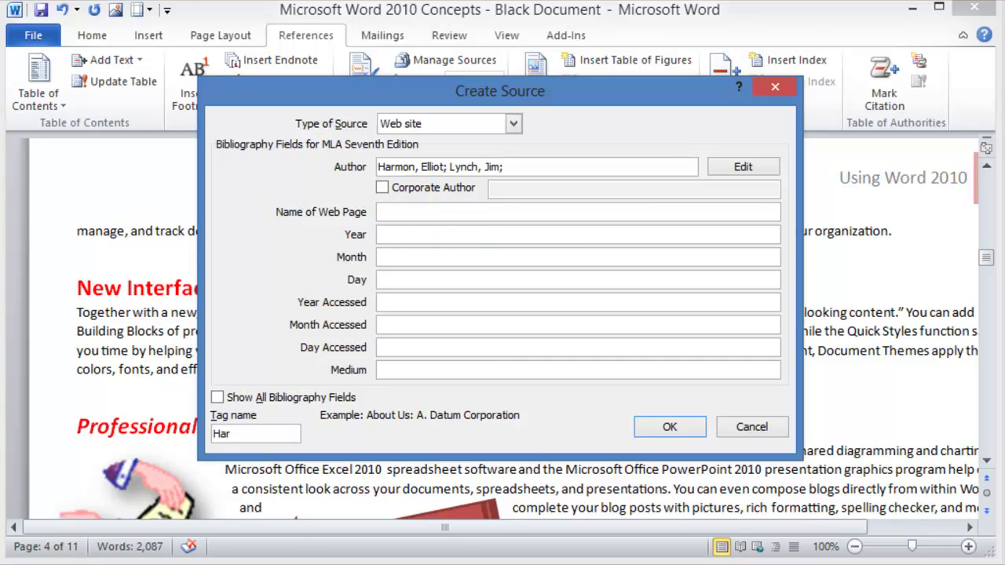
- Paste the TechSoup article's URL into Name of Web Page
left_click_drag(866, 155, 415, 13)
type("http://www.techsoup.org/learningcenter/software/page12579.cfm")
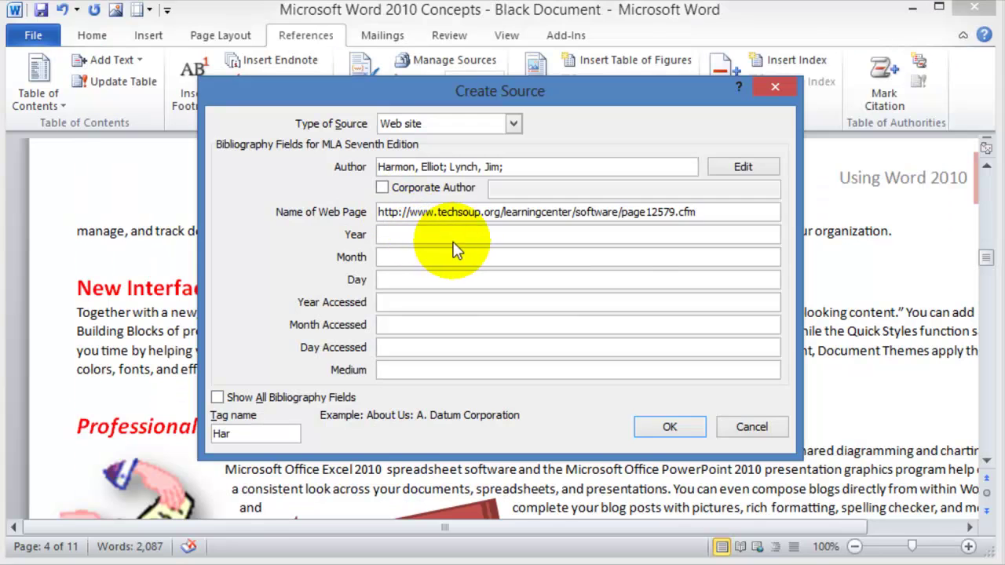
left_click(393, 233)
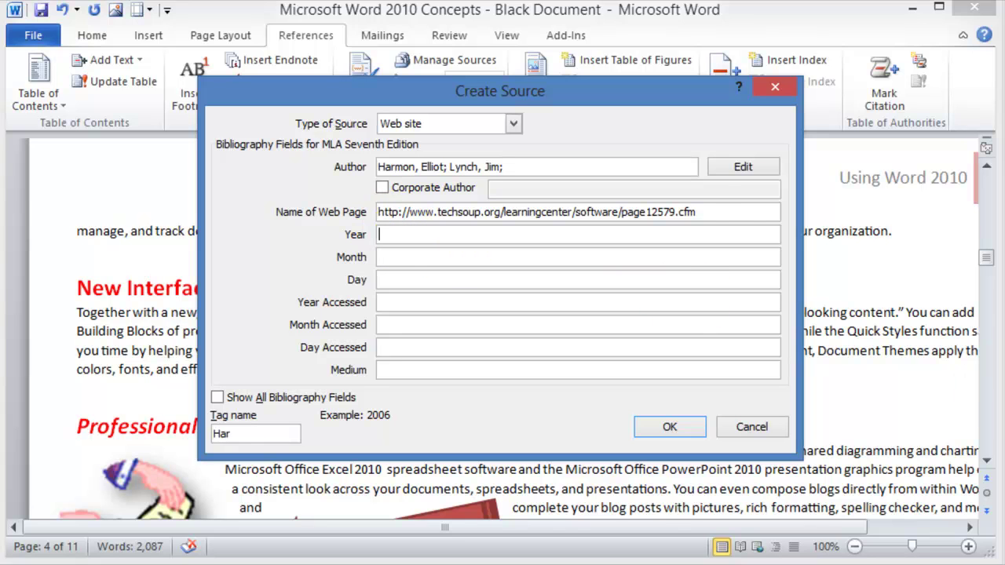
- Enter publication date May 24, 2010 and access year 2012
type("2010")
left_click(389, 258)
type("May")
key("Tab")
type("24")
left_click(383, 234)
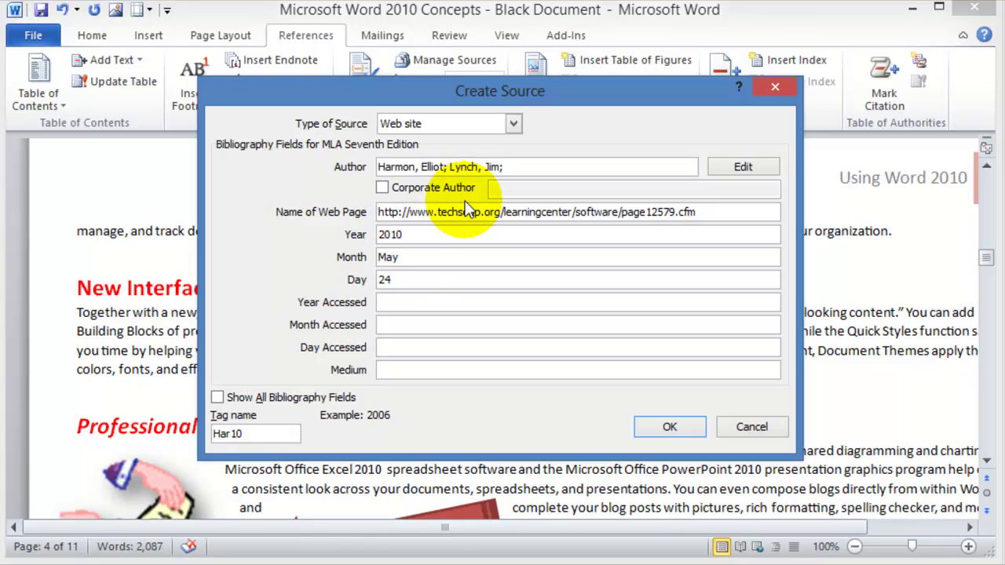
type("2012")
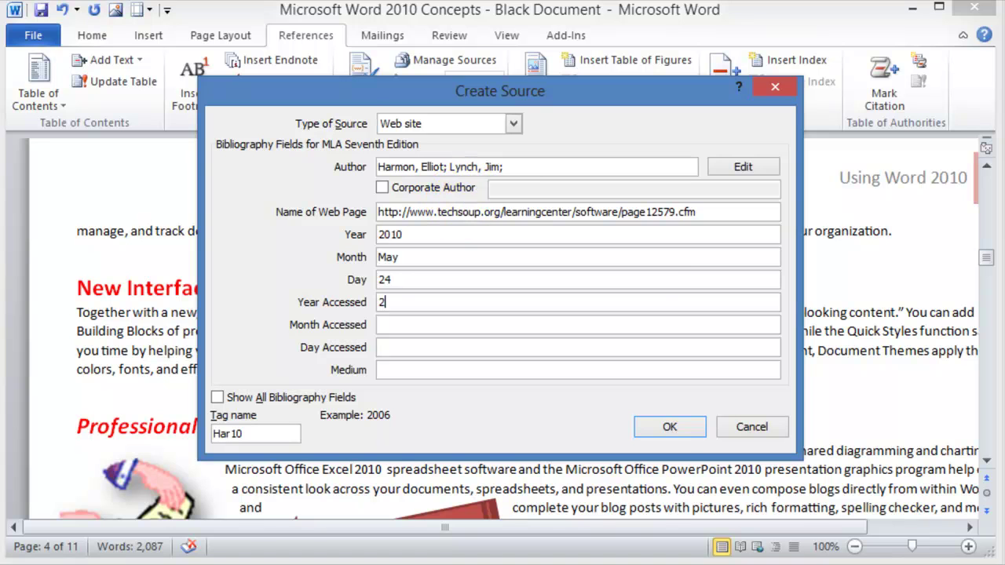
key("Tab")
- Enter access month November, day 24, and medium Online
type("November")
key("Tab")
type("24")
key("Tab")
type("Online")
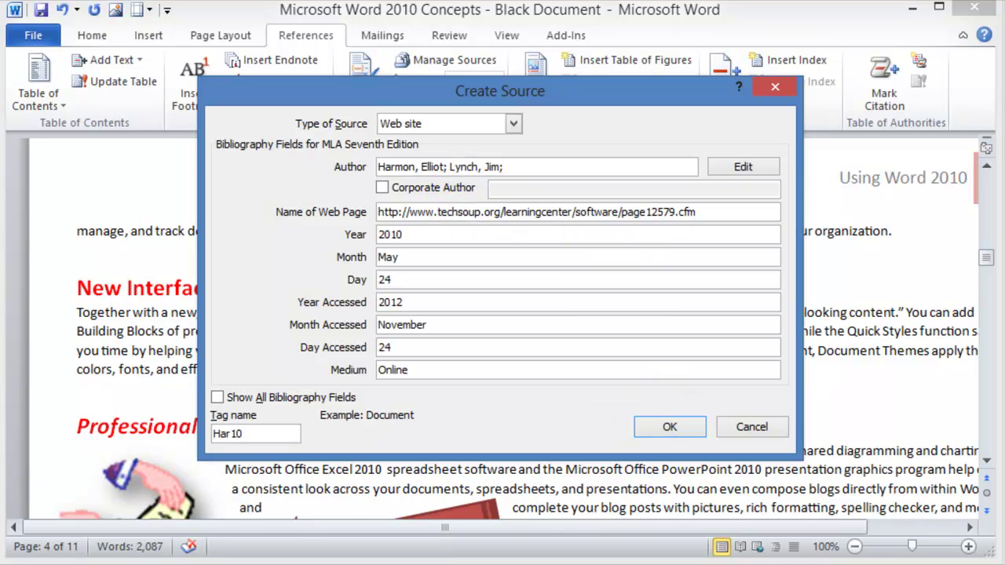
- Select the byline and publication date on the TechSoup page in Chrome, then return to Word
key("alt+Tab")
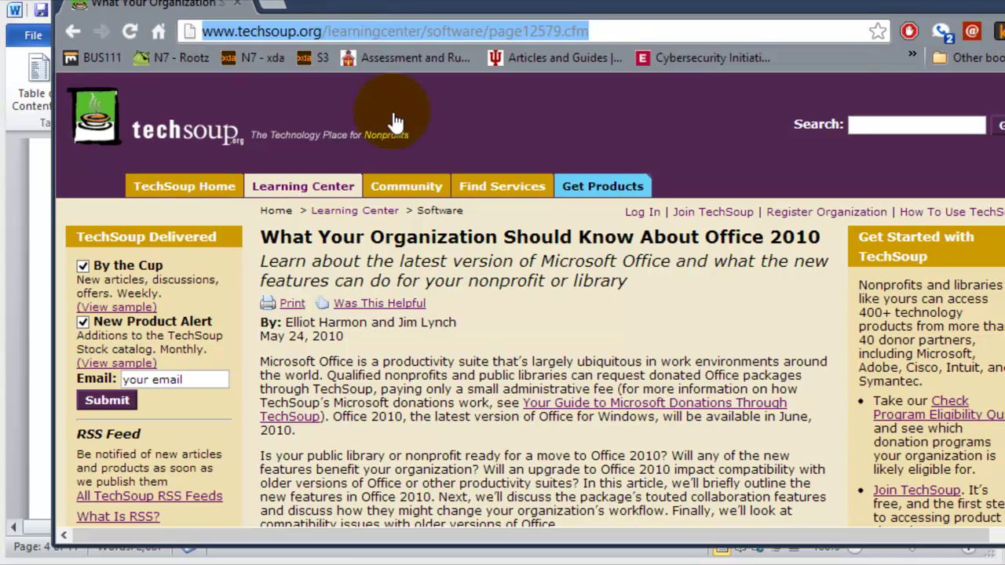
left_click_drag(345, 336, 271, 324)
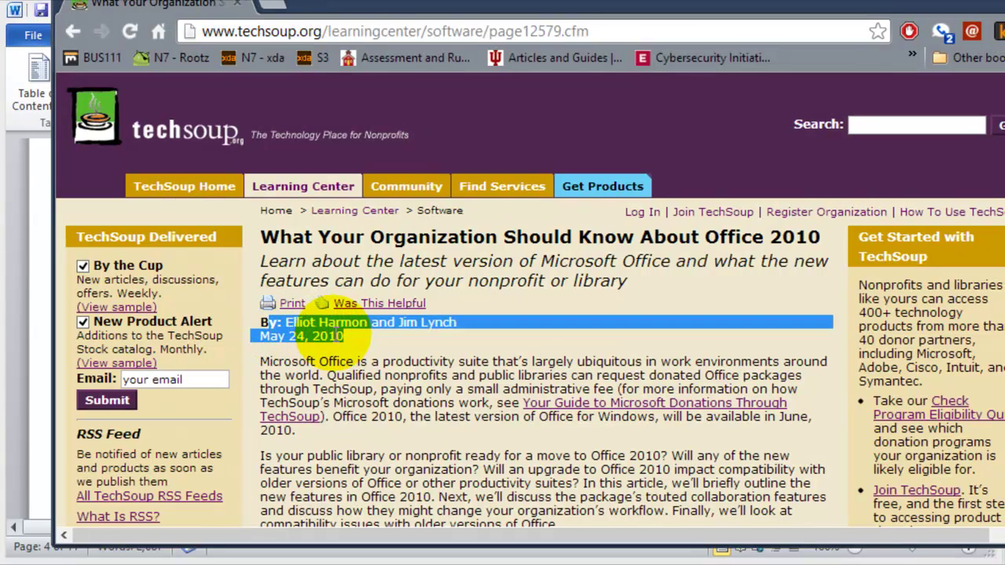
key("alt+Tab")
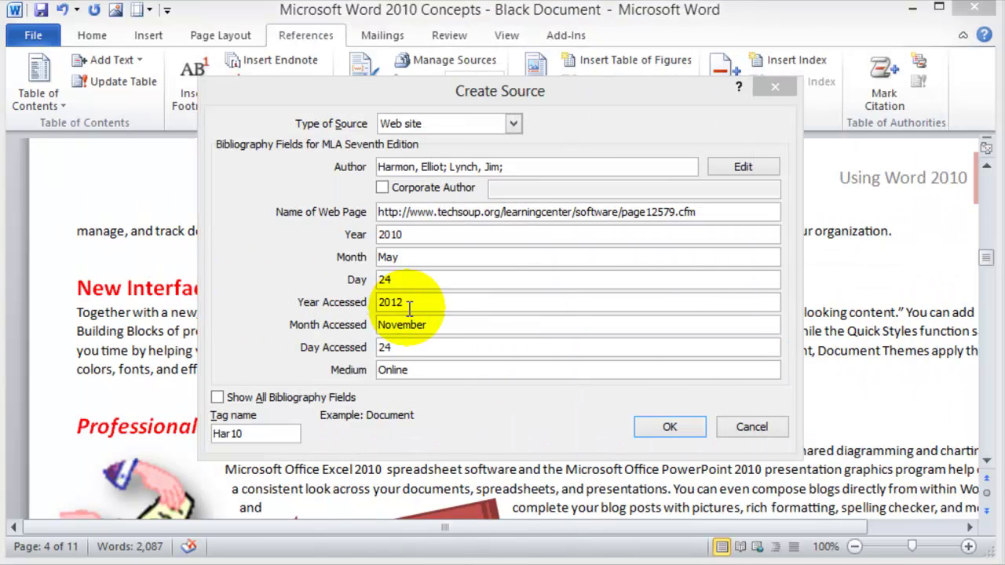
- Insert the website citation, then add an opening quote before page 5's third paragraph
left_click(680, 430)
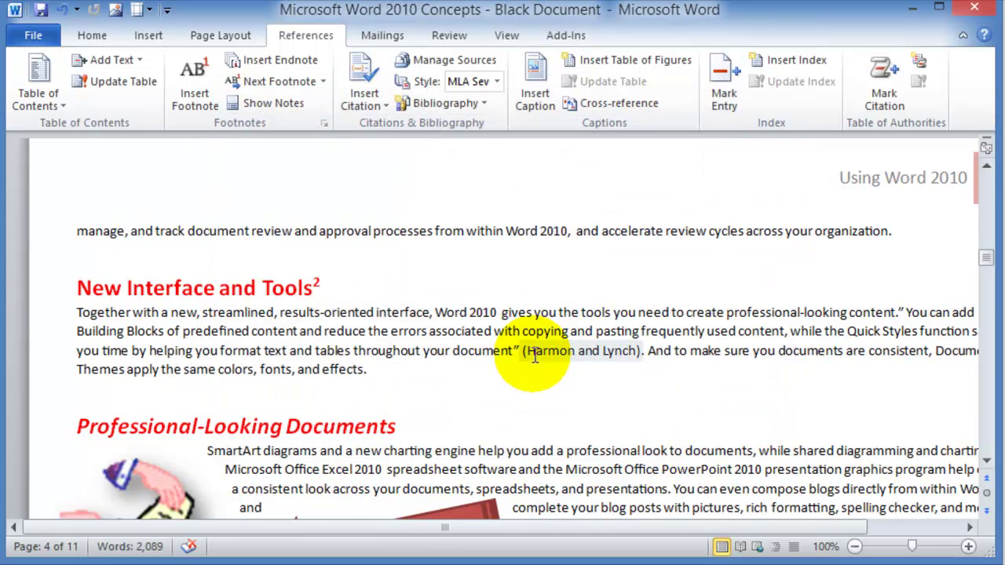
scroll(455, 442, "down", 20)
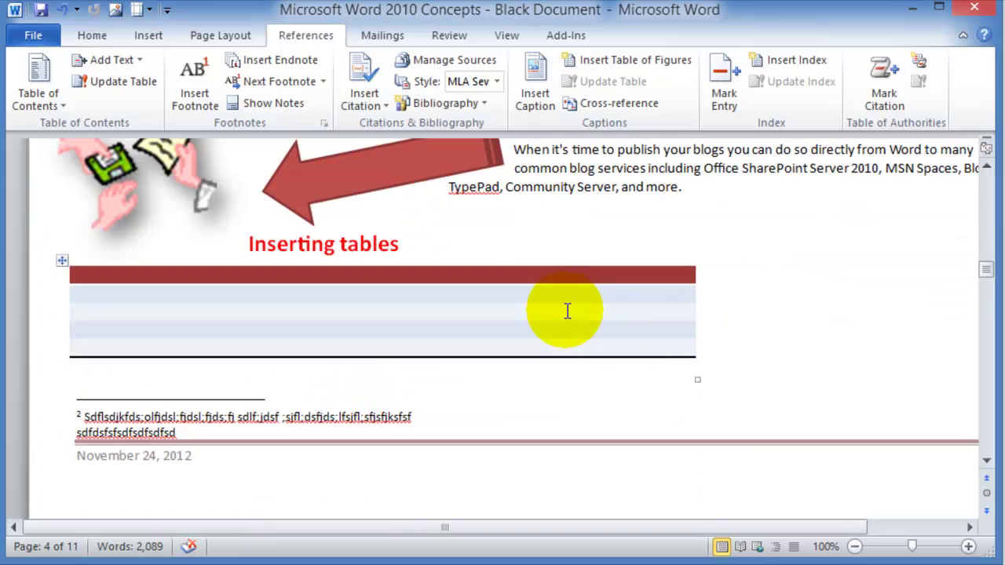
scroll(537, 309, "down", 10)
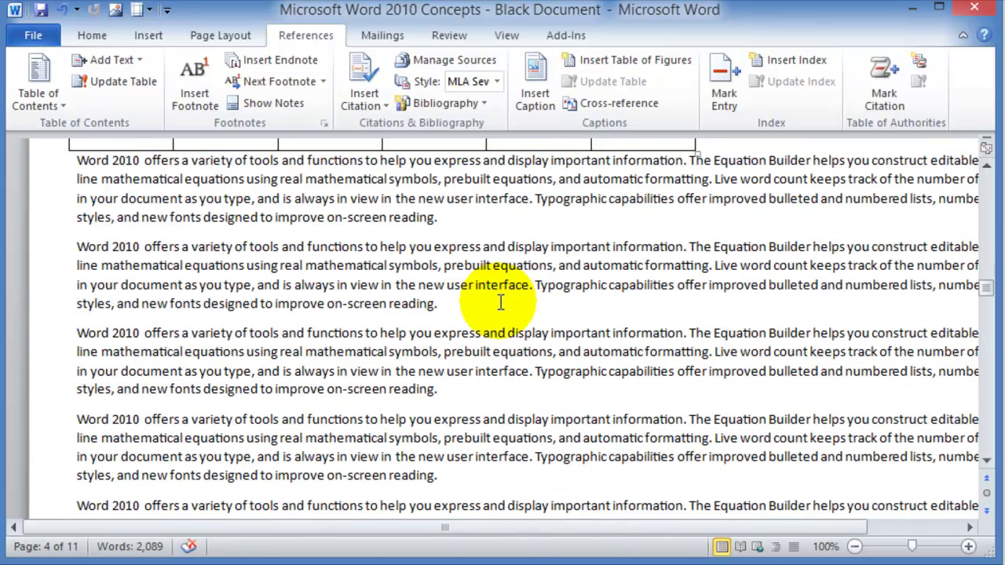
left_click(440, 306)
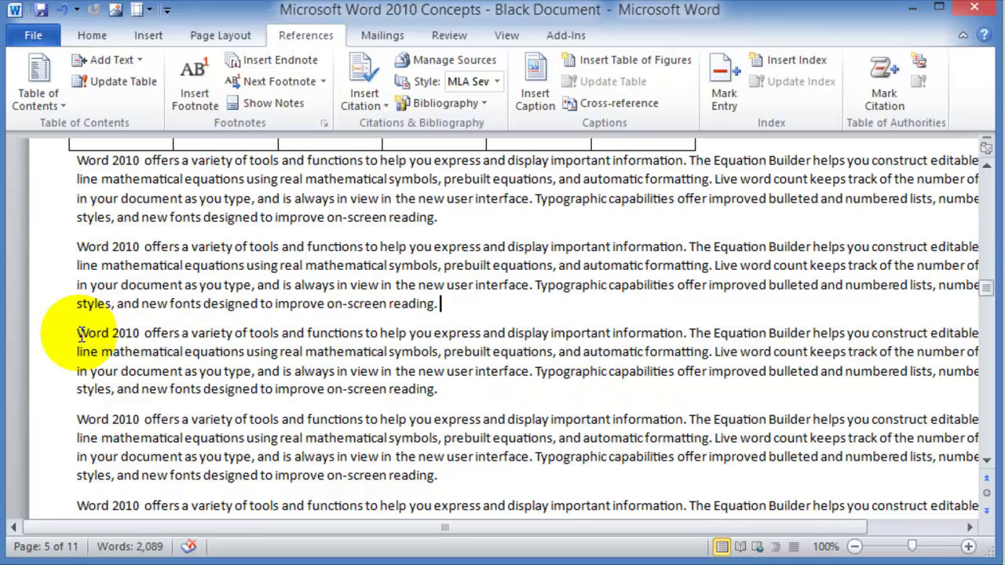
type("\"")
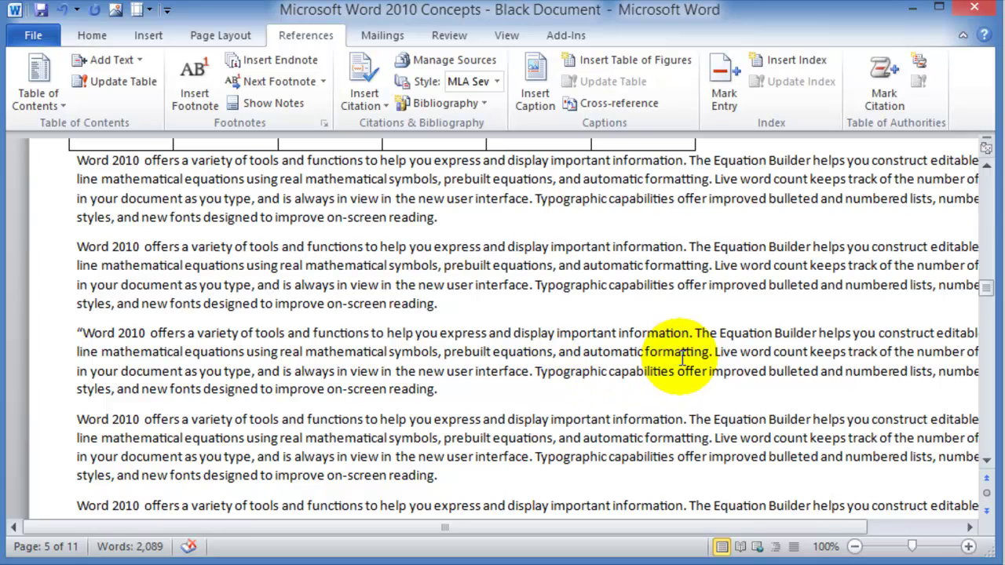
left_click(709, 353)
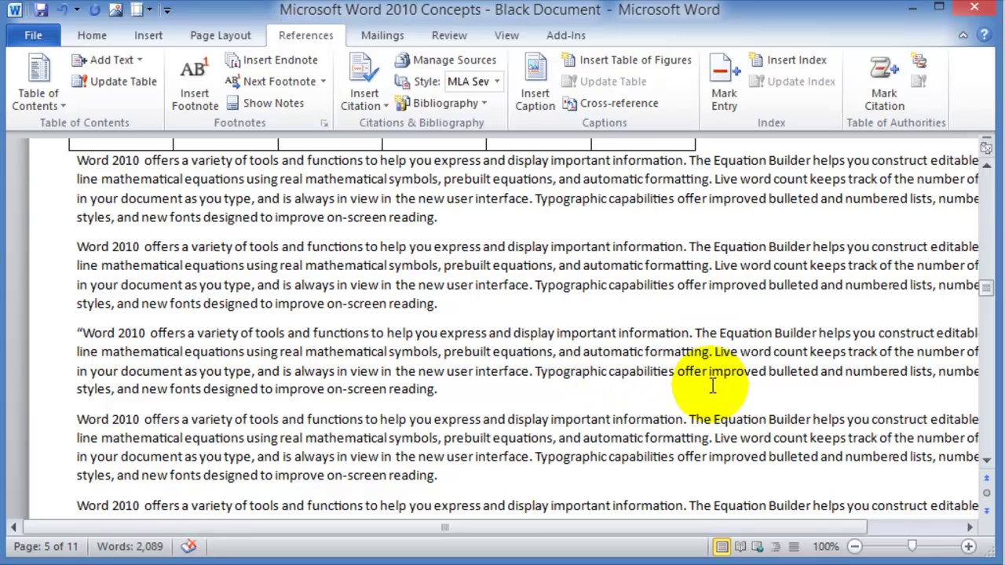
left_click(709, 353)
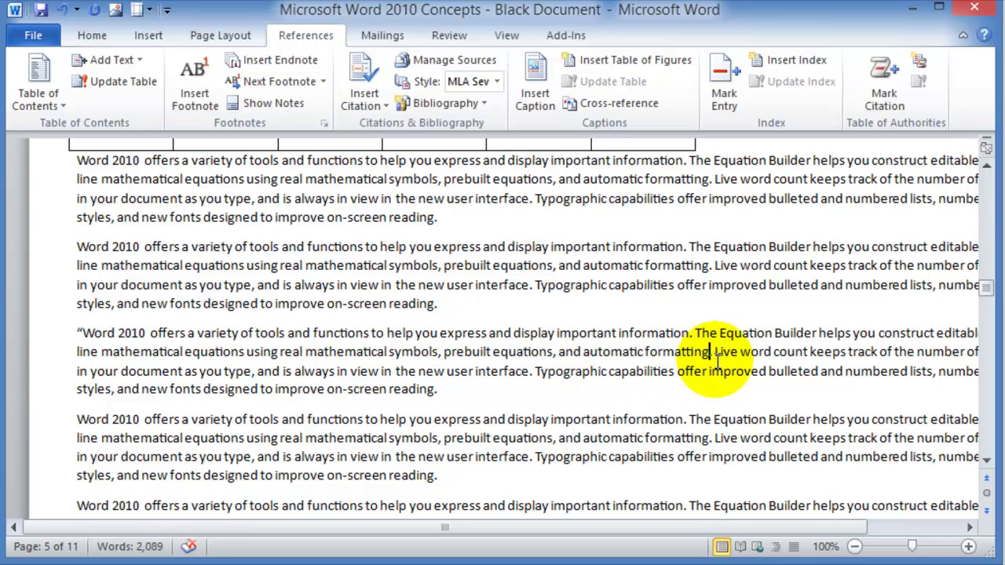
- Close the quotation after 'formatting' and start a new Book source
type("\"")
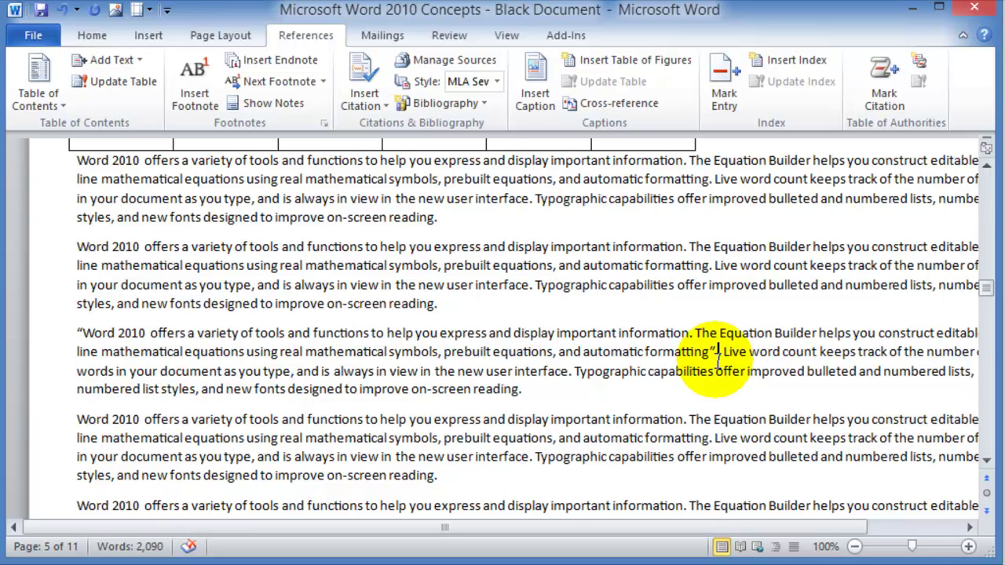
left_click(379, 106)
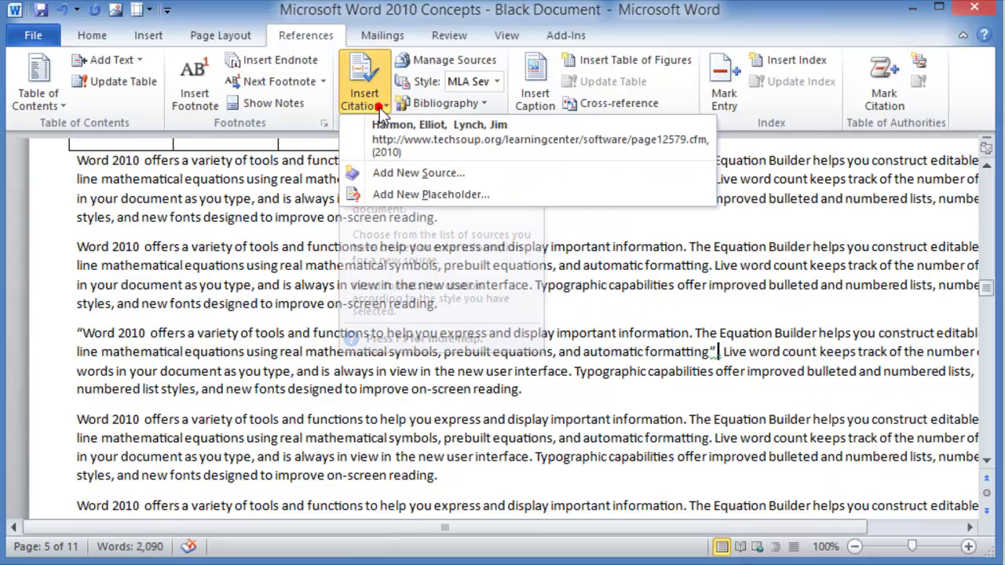
left_click(383, 176)
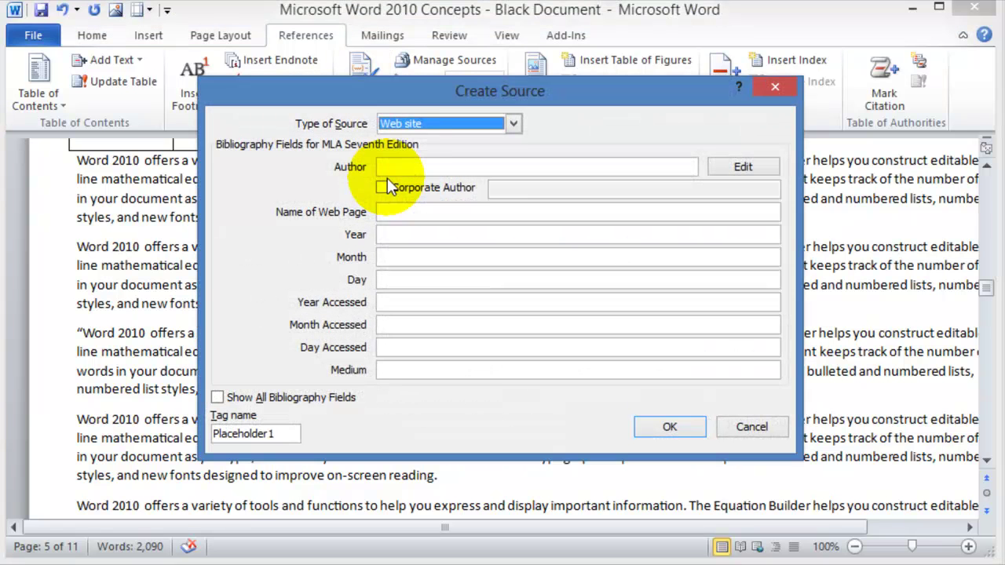
left_click(445, 123)
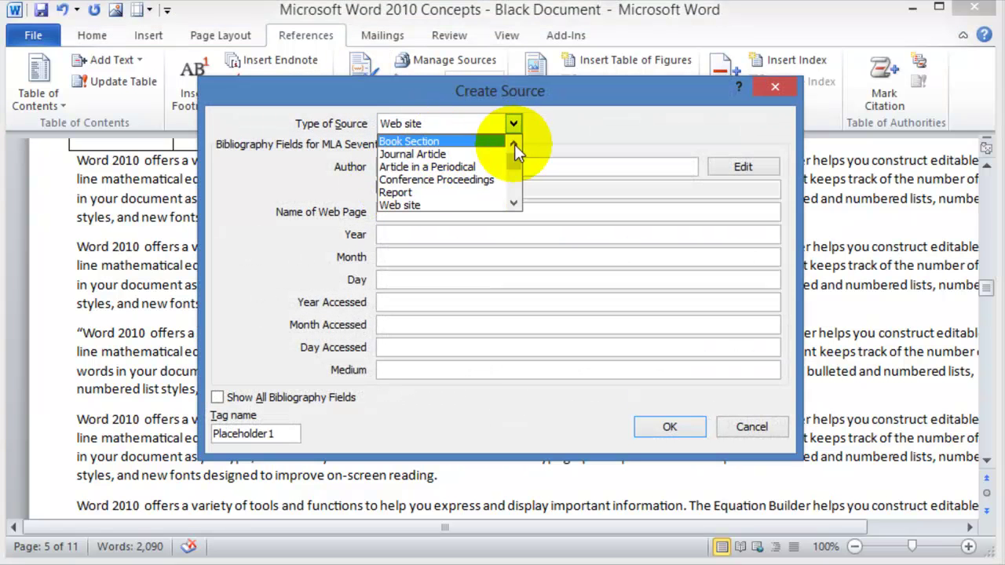
left_click(514, 143)
left_click(412, 144)
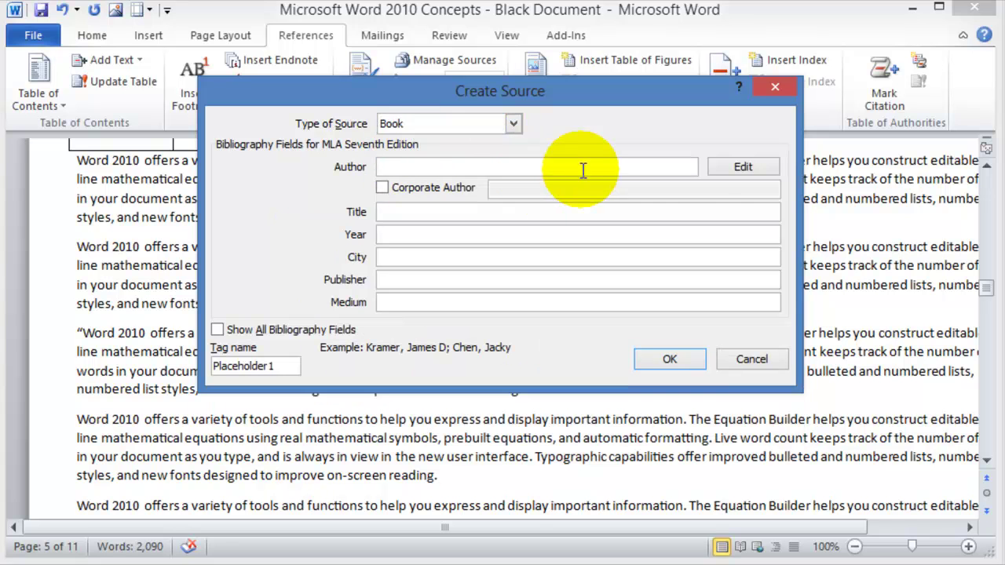
- Enter the author, title 'Using Microsoft Office 2010', year 2012, city Langhorne, publisher Cairn Press
left_click(742, 167)
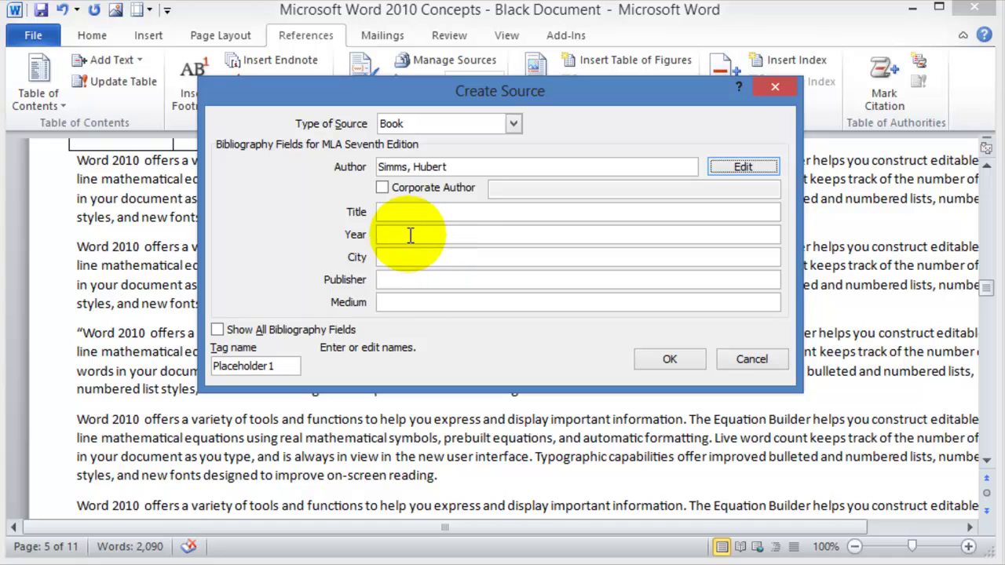
left_click(399, 214)
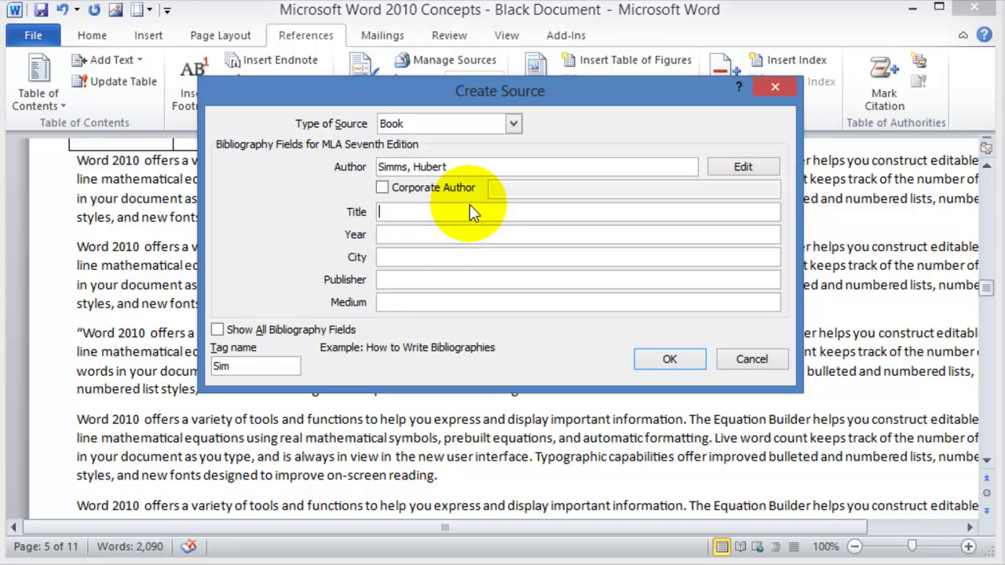
type("Using Microsoft Office 2010")
left_click(433, 233)
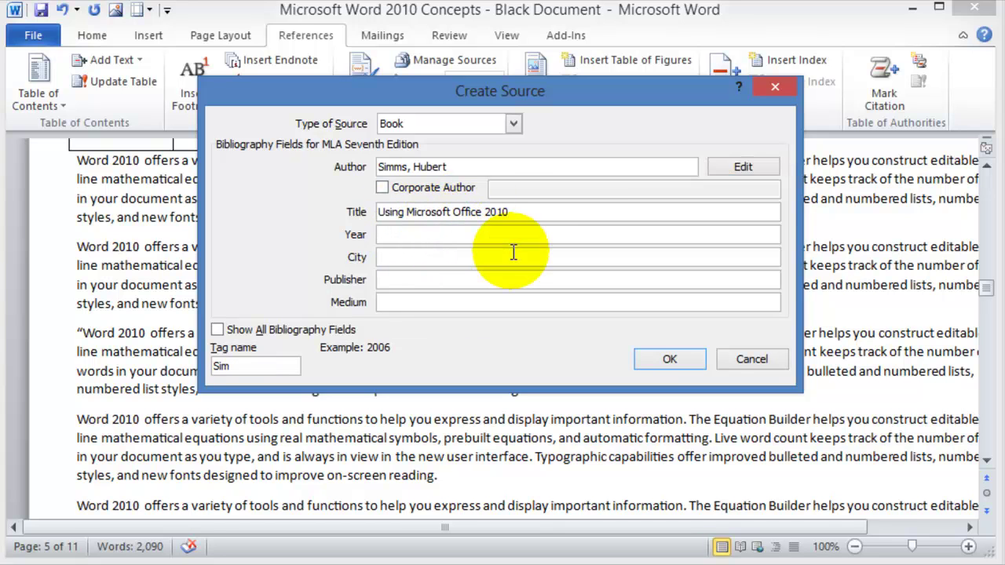
type("2-12")
key("BackSpace")
key("BackSpace")
key("BackSpace")
type("012")
key("Tab")
type("Langhorne")
key("Tab")
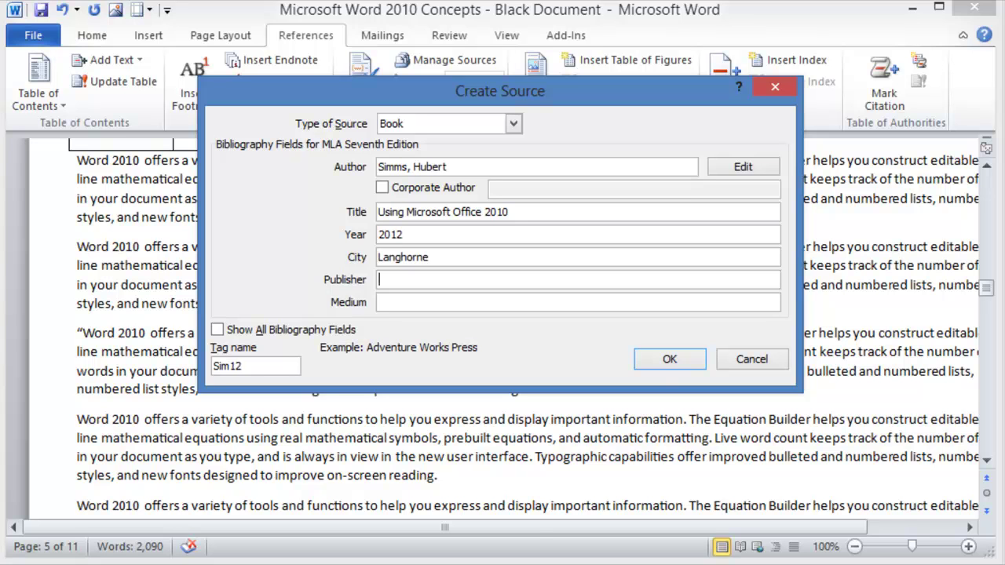
type("Cairn Press")
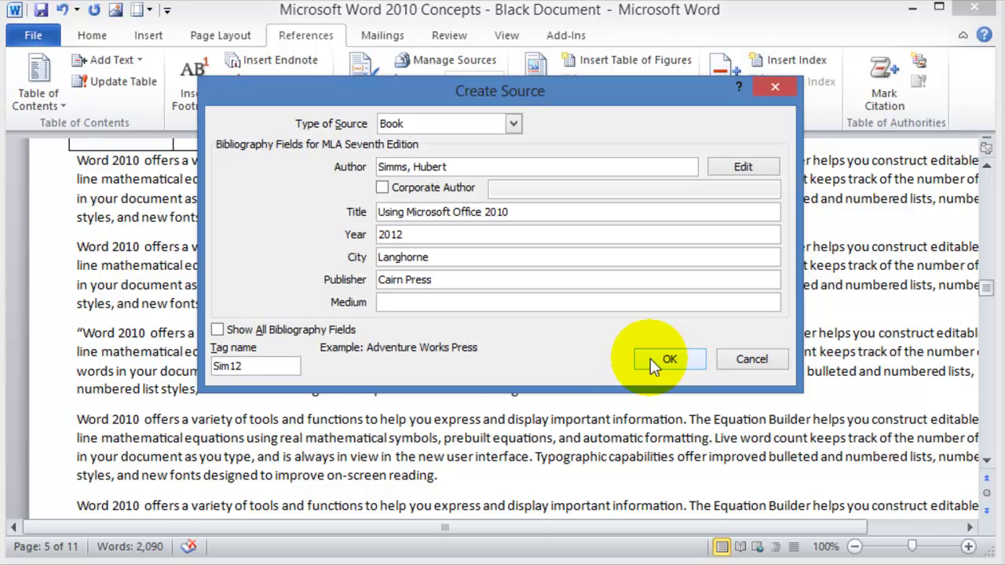
- Insert the book citation and add the page range 55-57 to it
left_click(650, 359)
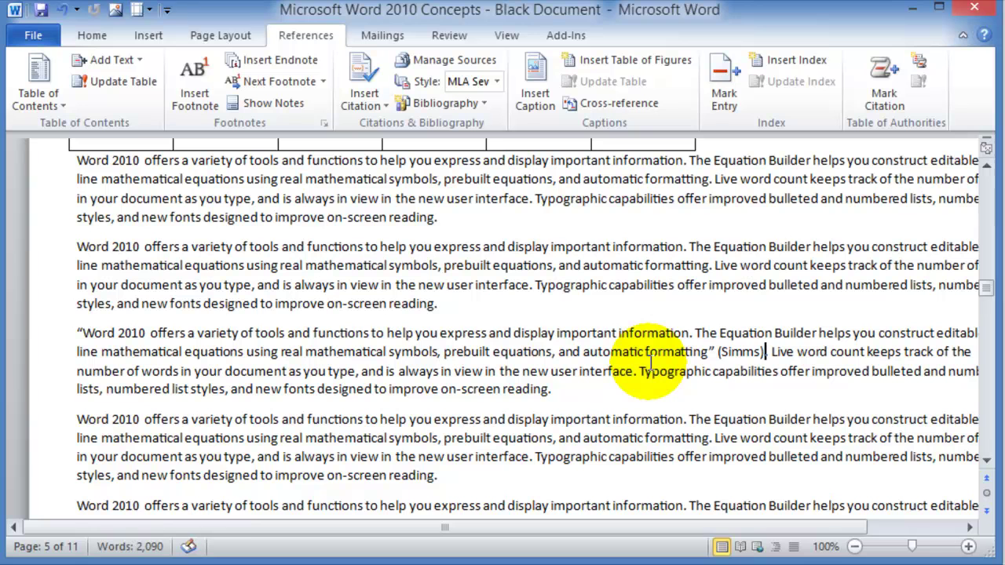
left_click(756, 355)
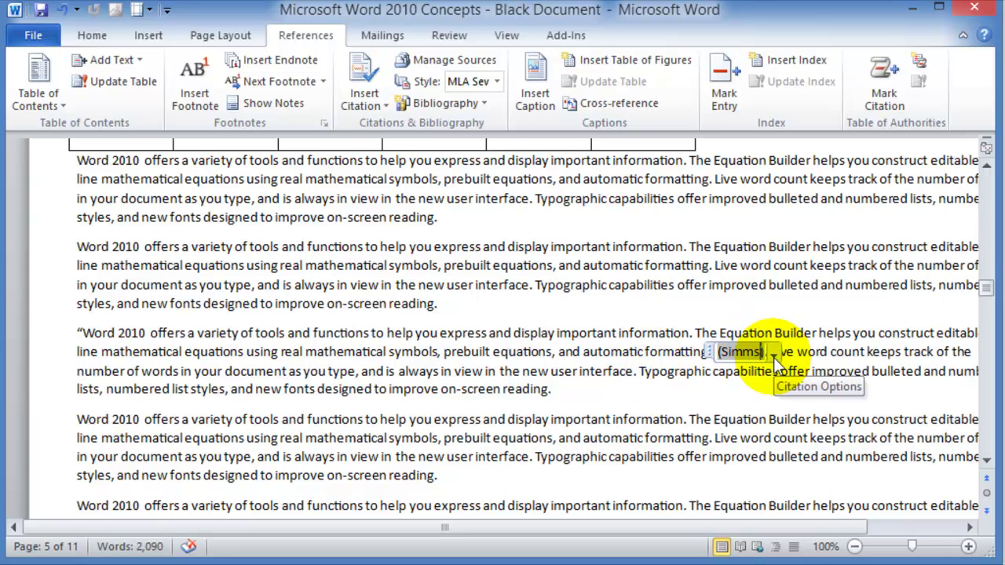
left_click(773, 358)
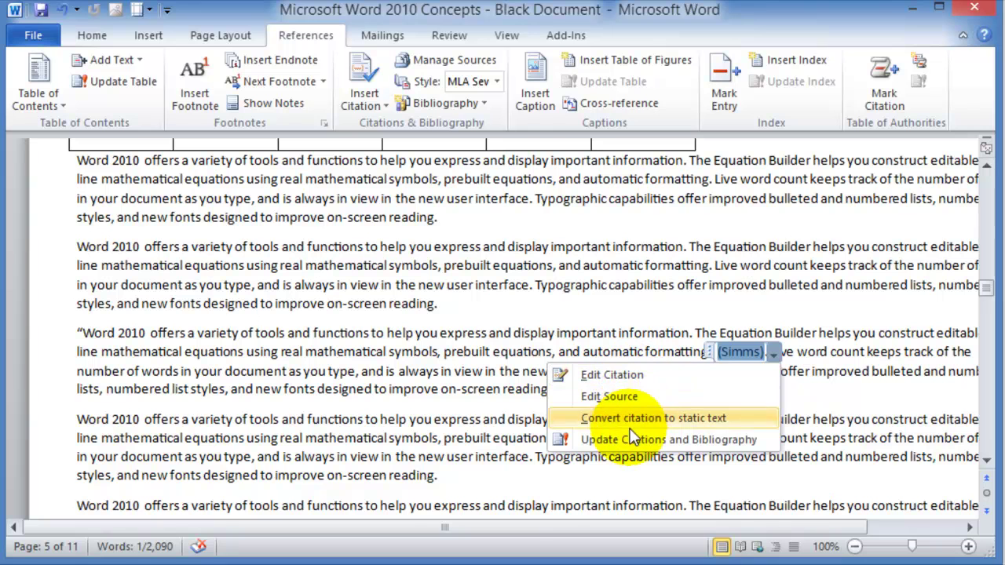
left_click(619, 376)
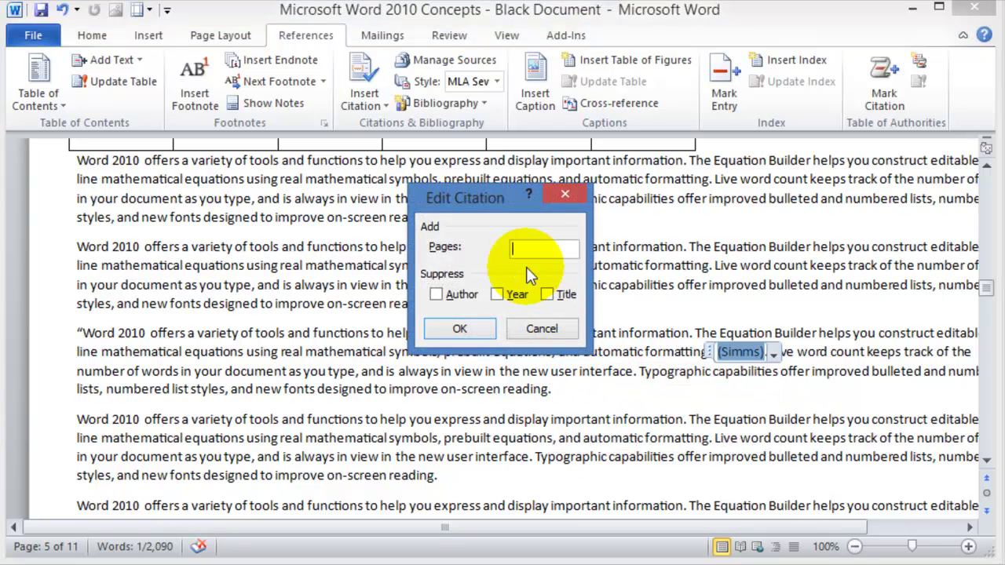
type("55-")
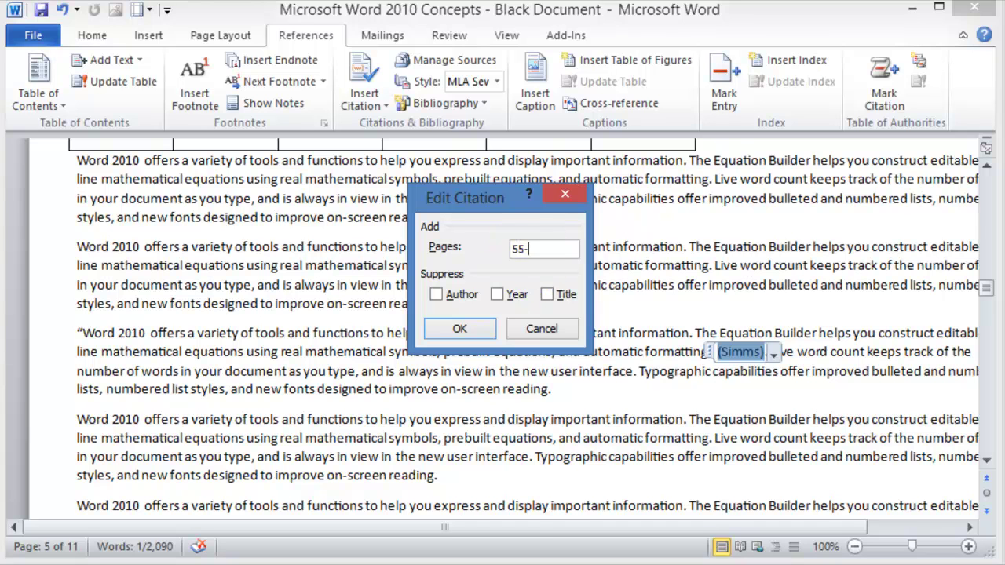
type("57")
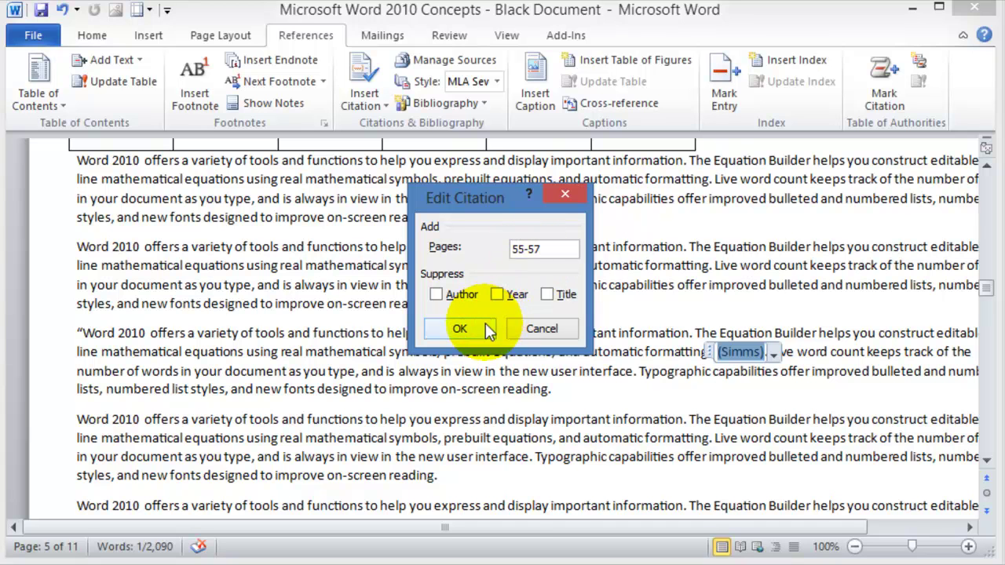
left_click(485, 324)
left_click(779, 404)
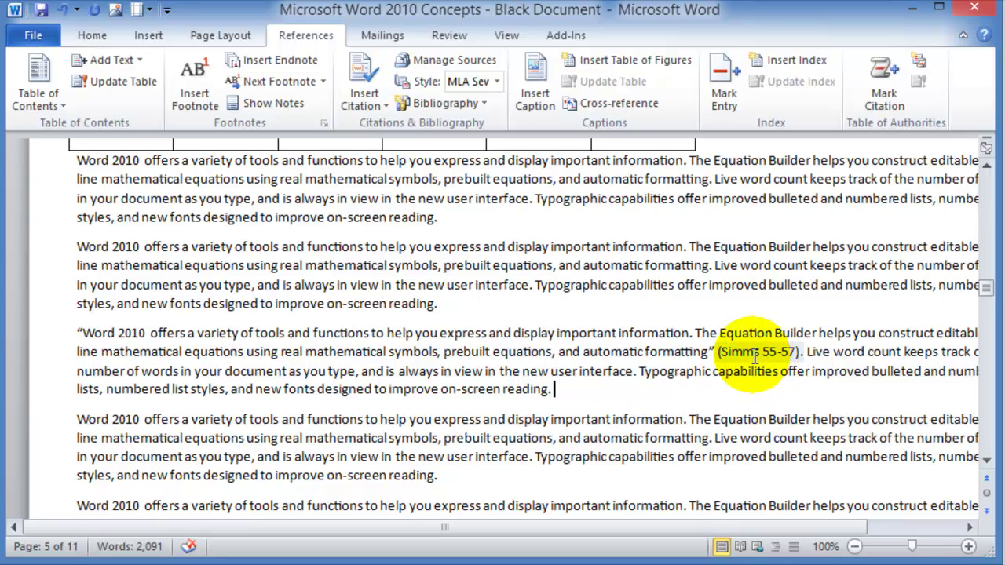
- Reopen the citation's Edit Citation dialog to check the 55-57 pages
left_click(801, 353)
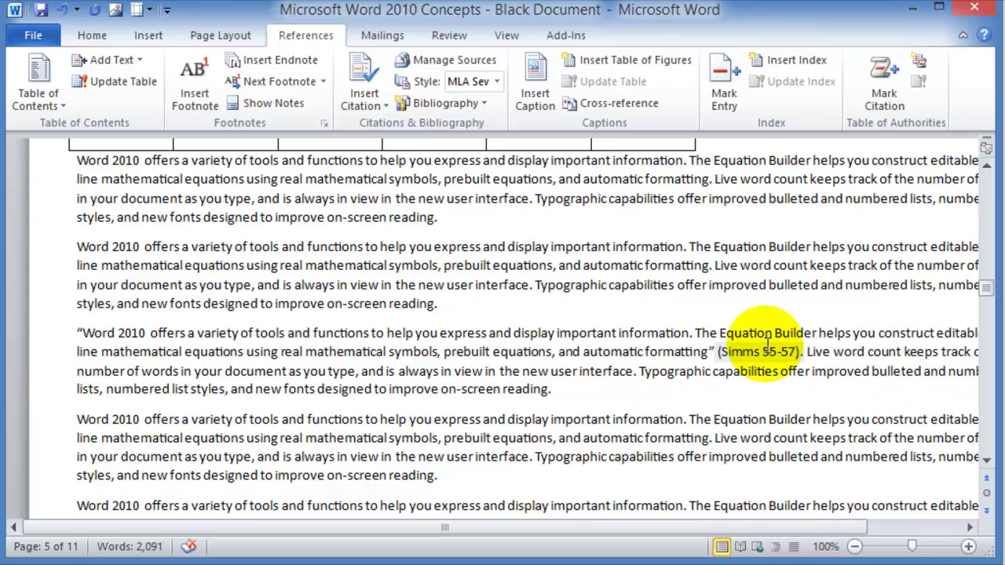
left_click(765, 347)
right_click(807, 353)
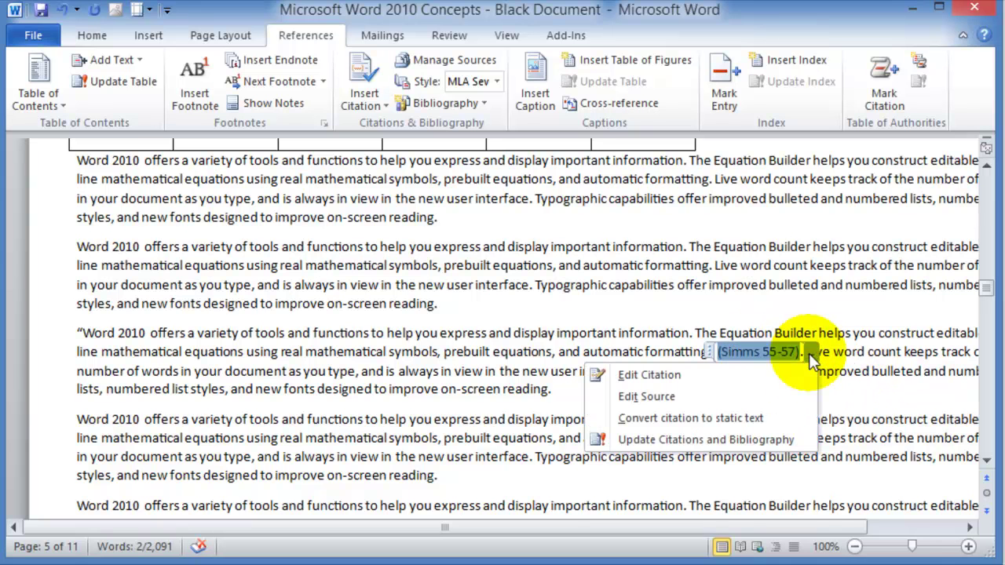
left_click(689, 374)
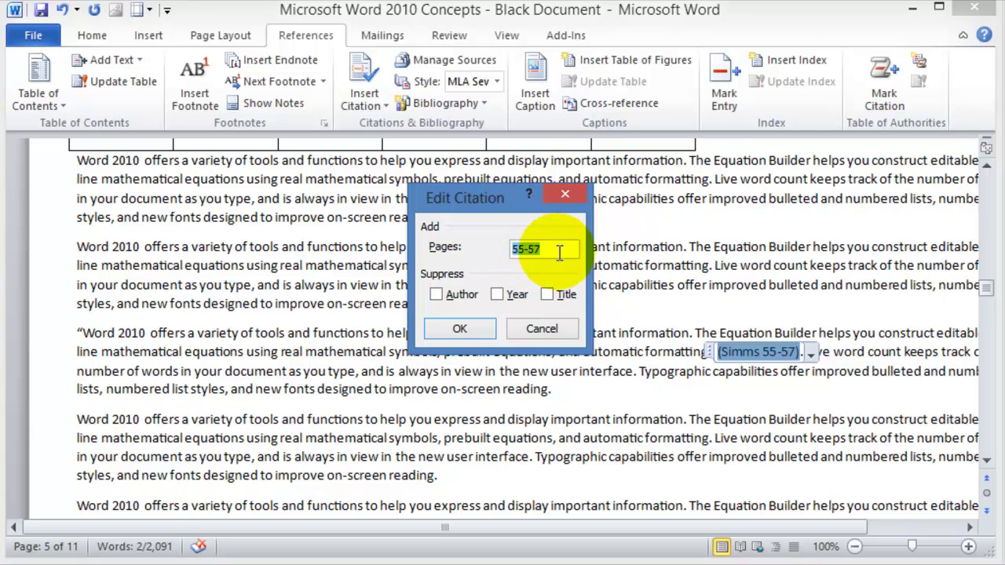
- Cancel the citation check and insert a page break at the document's end, creating page 12
left_click(527, 327)
scroll(411, 426, "down", 10)
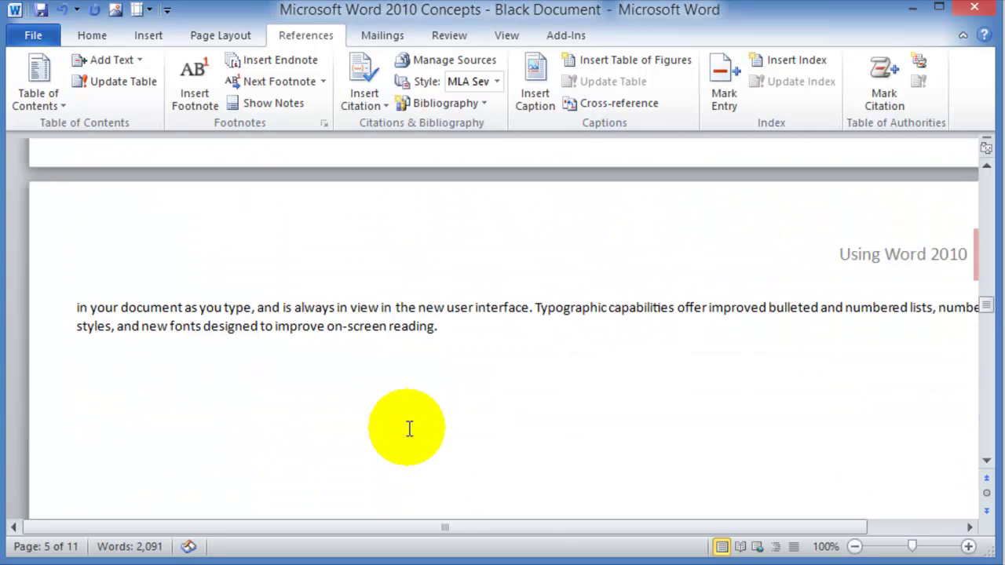
scroll(400, 442, "down", 9)
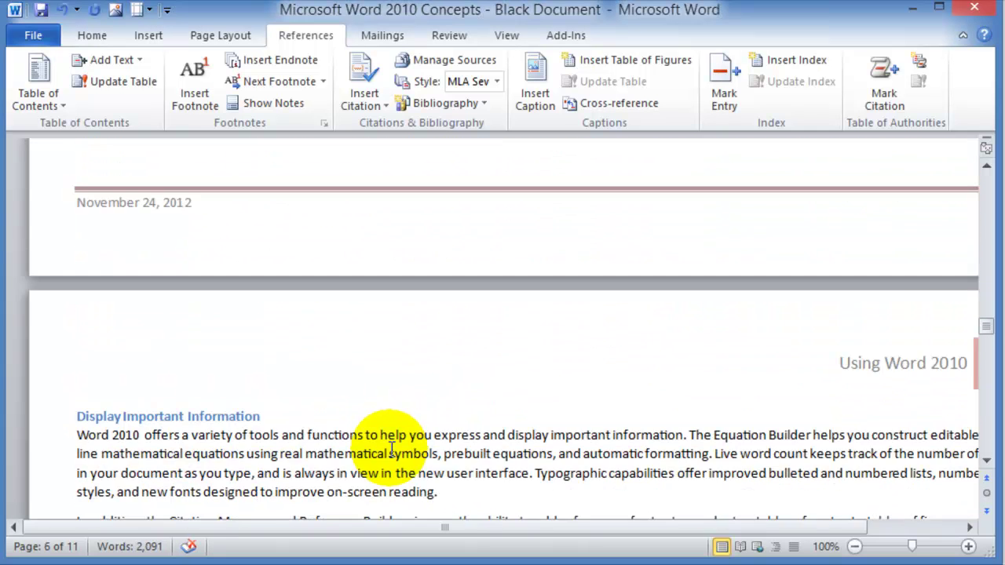
scroll(393, 449, "down", 20)
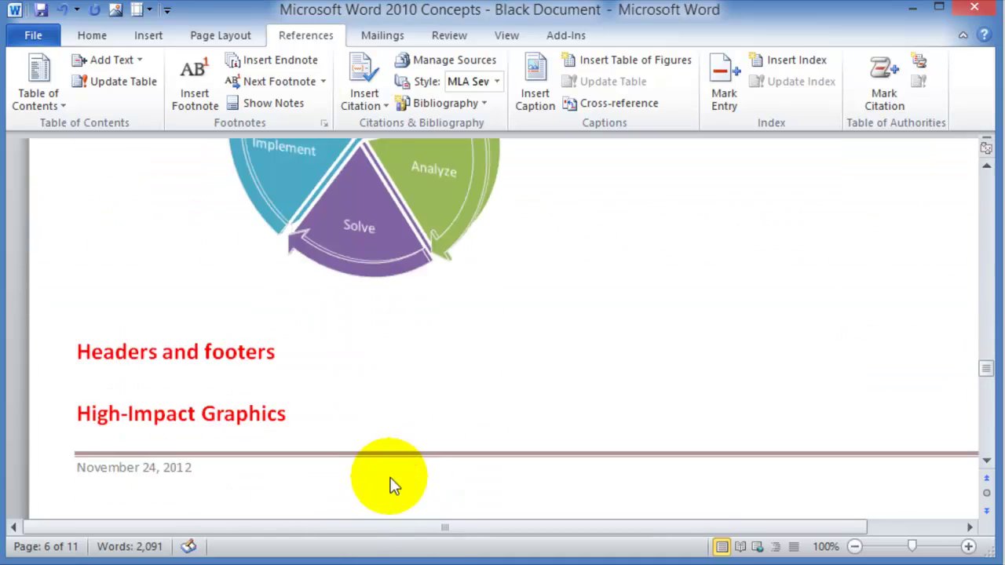
scroll(497, 474, "down", 20)
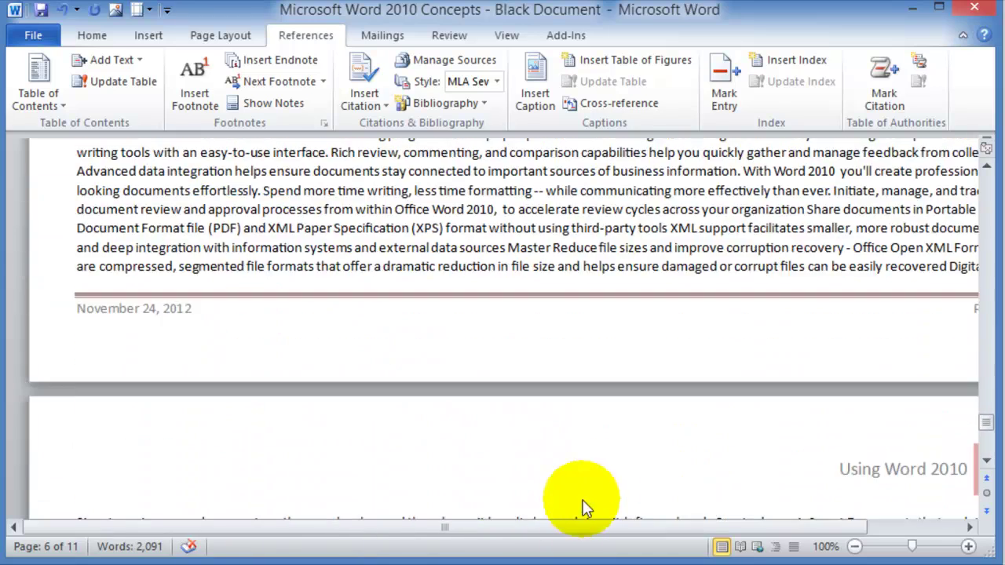
scroll(582, 495, "down", 2)
key("ctrl+End")
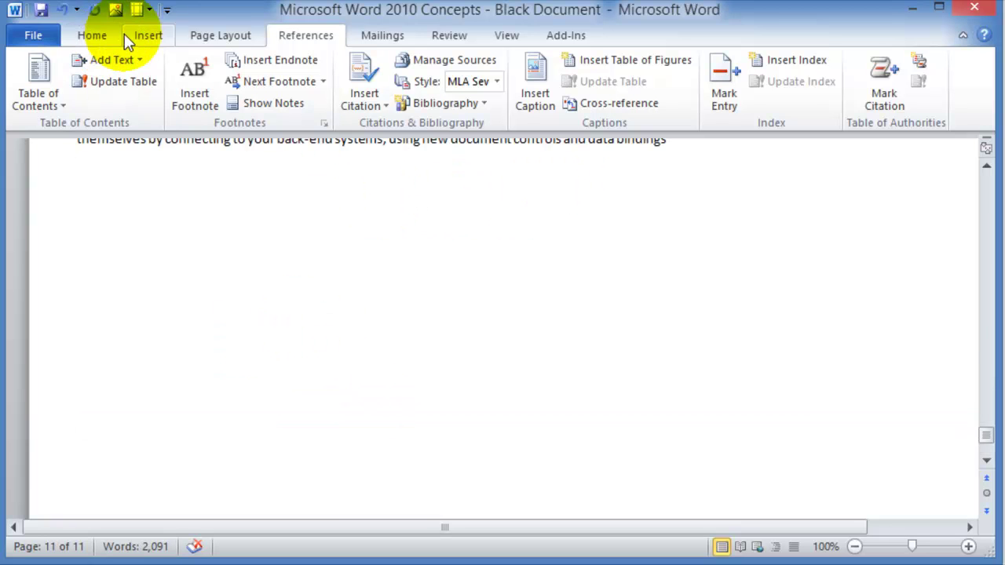
left_click(146, 37)
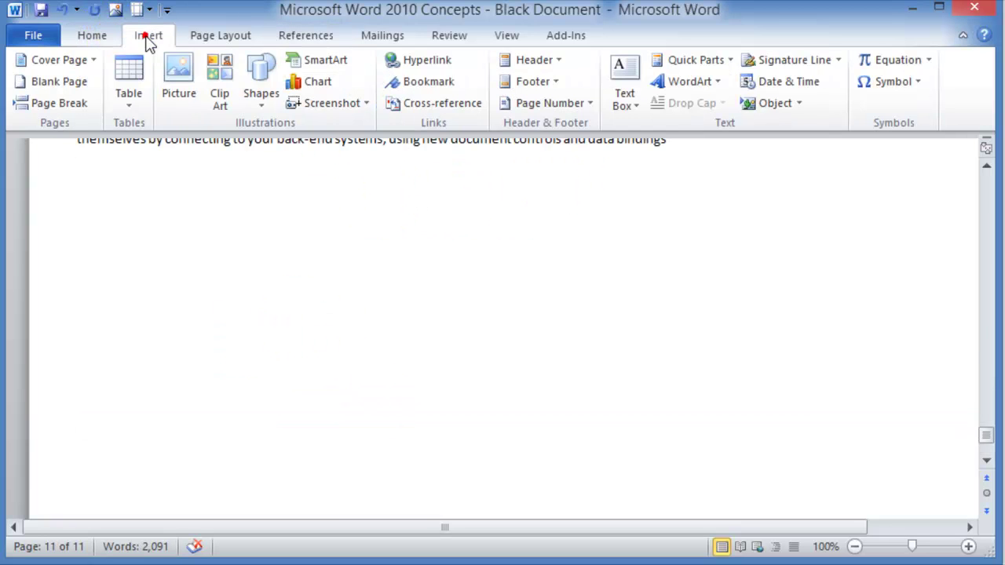
left_click(67, 101)
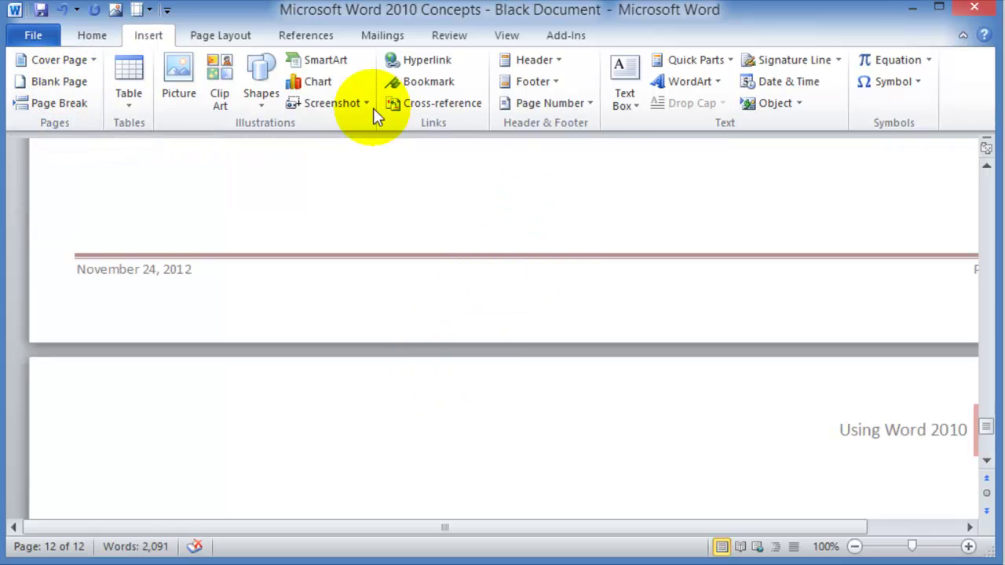
left_click(300, 35)
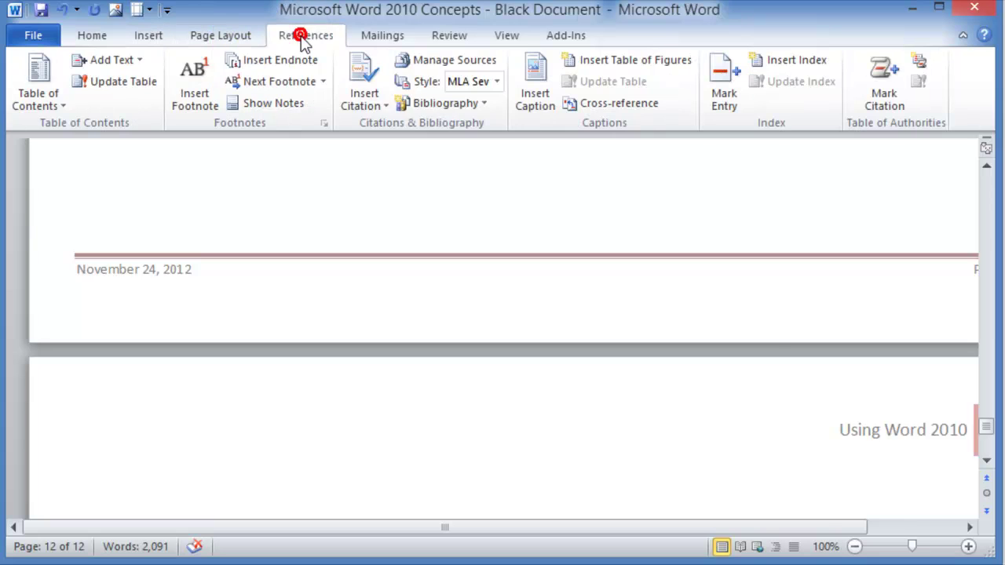
- Insert the built-in Works Cited bibliography on page 12, listing the website and the book
left_click(484, 104)
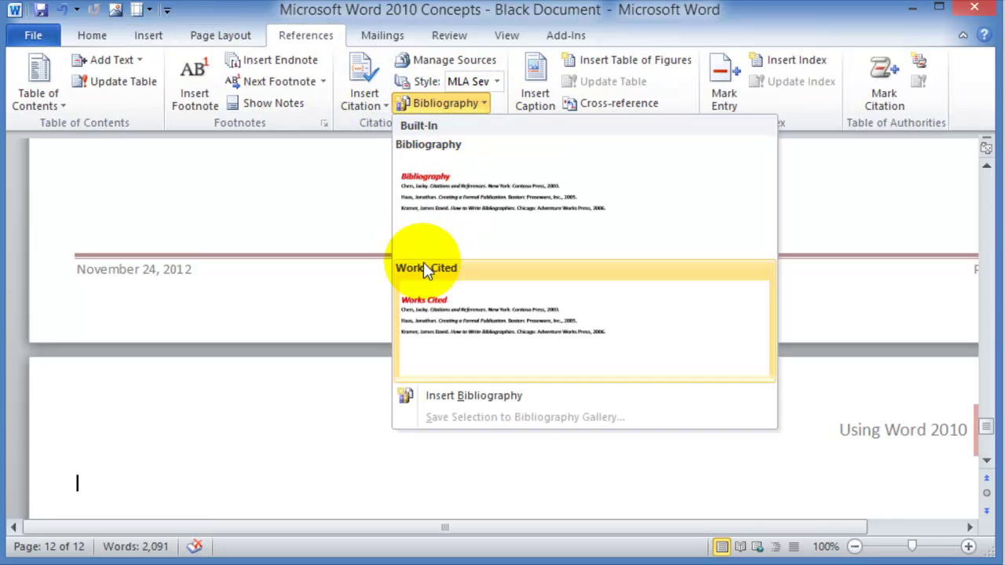
left_click(493, 313)
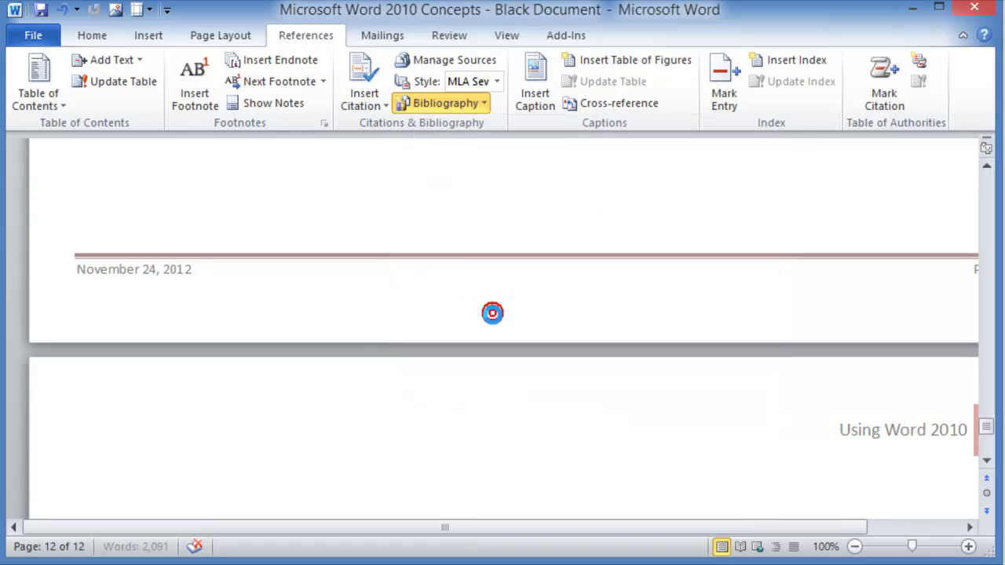
scroll(359, 267, "up", 2)
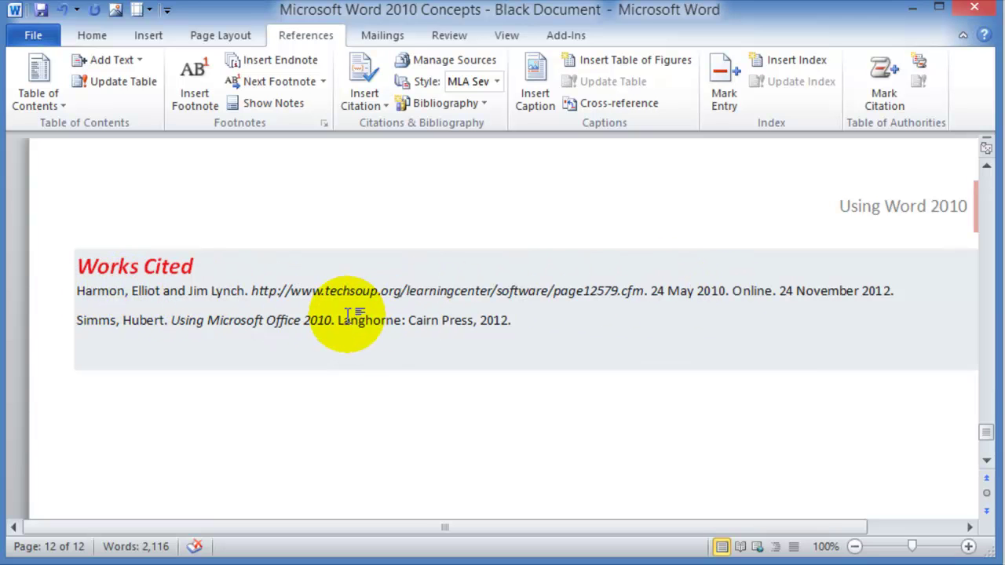
scroll(379, 305, "up", 10)
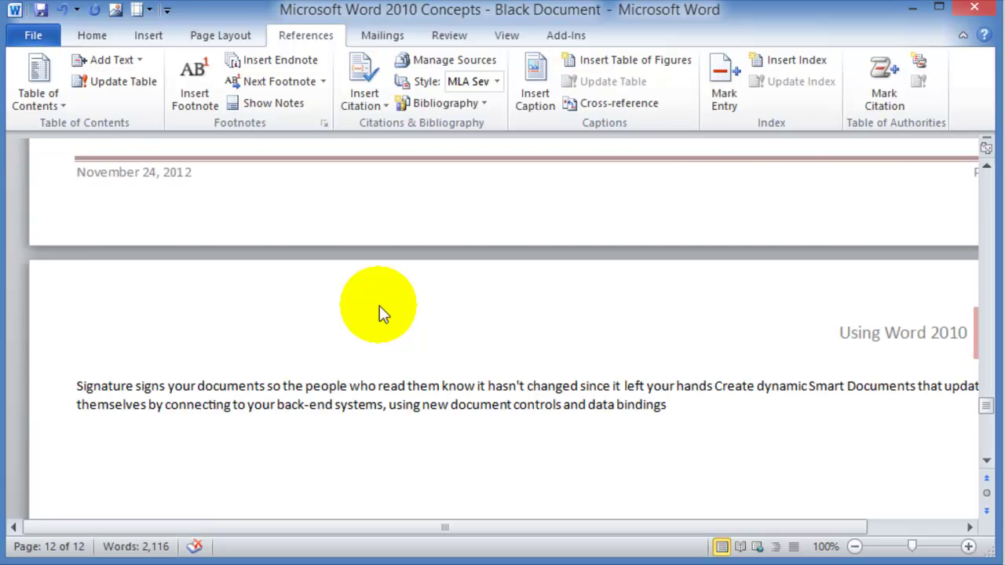
- Add and cite the 2011 book Using Technology in the 21st Century (Langhorne: Cairn Press) after 'reformatted.'
scroll(380, 305, "up", 3)
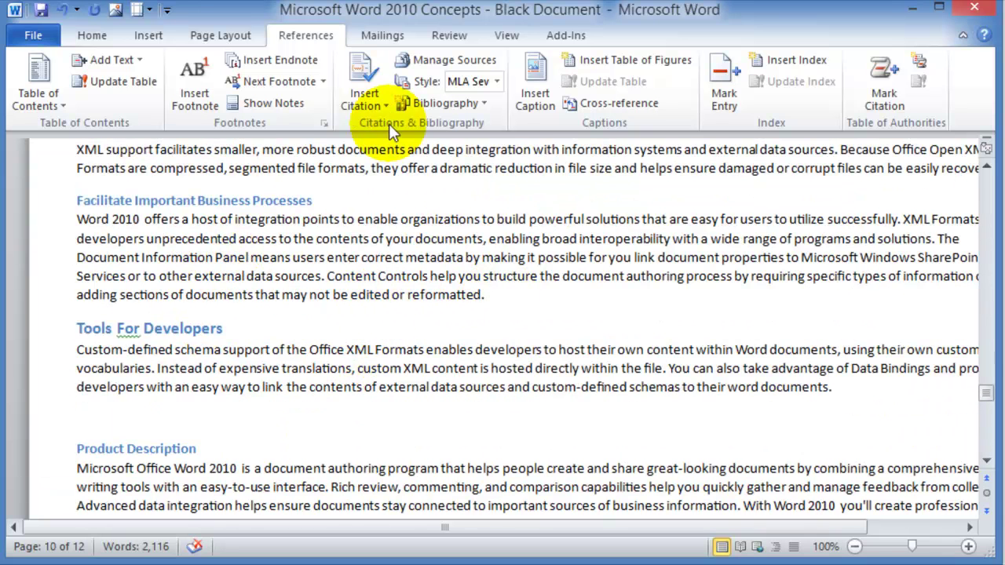
left_click(369, 105)
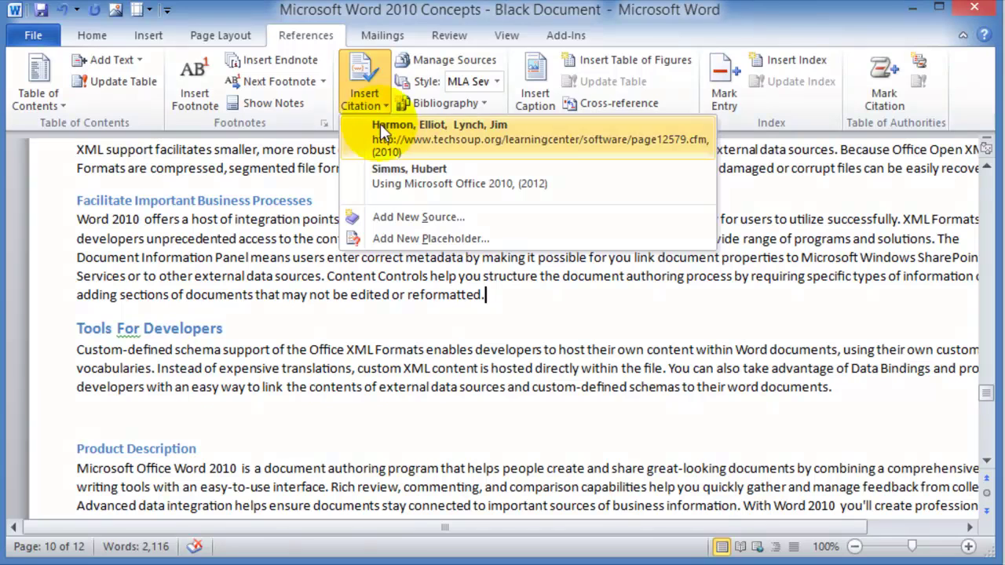
left_click(381, 220)
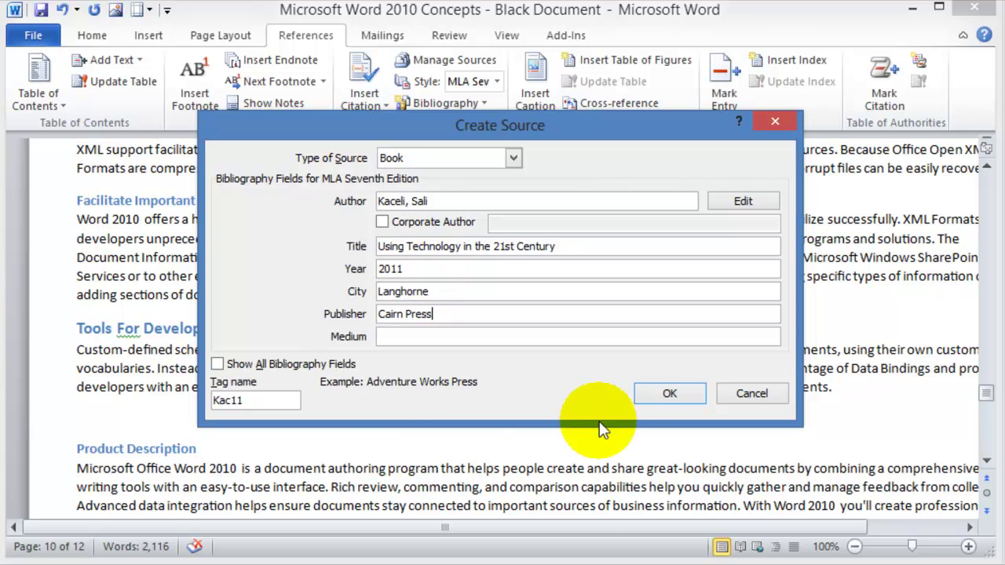
left_click(652, 395)
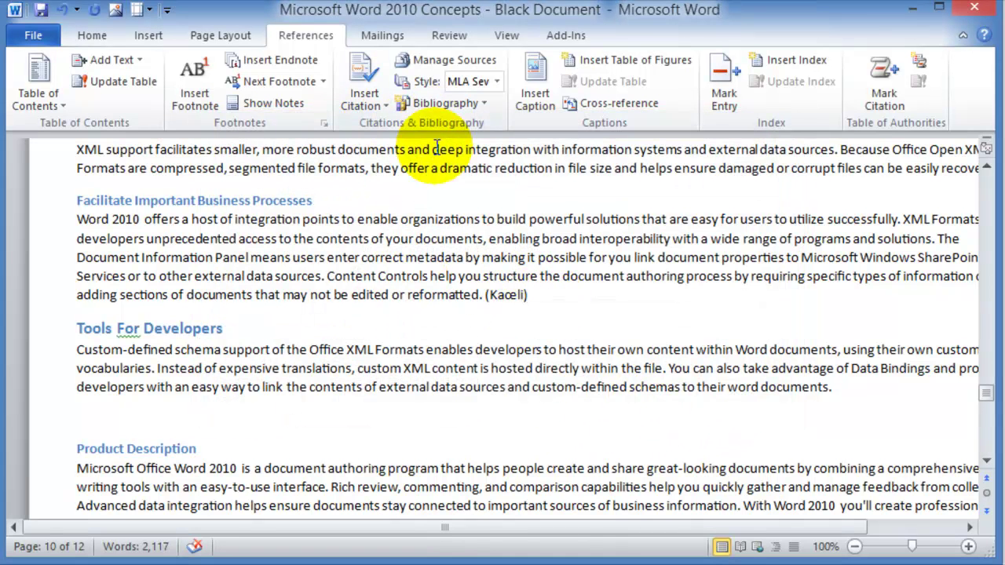
scroll(505, 314, "down", 15)
- Update the Works Cited field so it lists all three sources, including the 2011 technology book
scroll(534, 370, "down", 5)
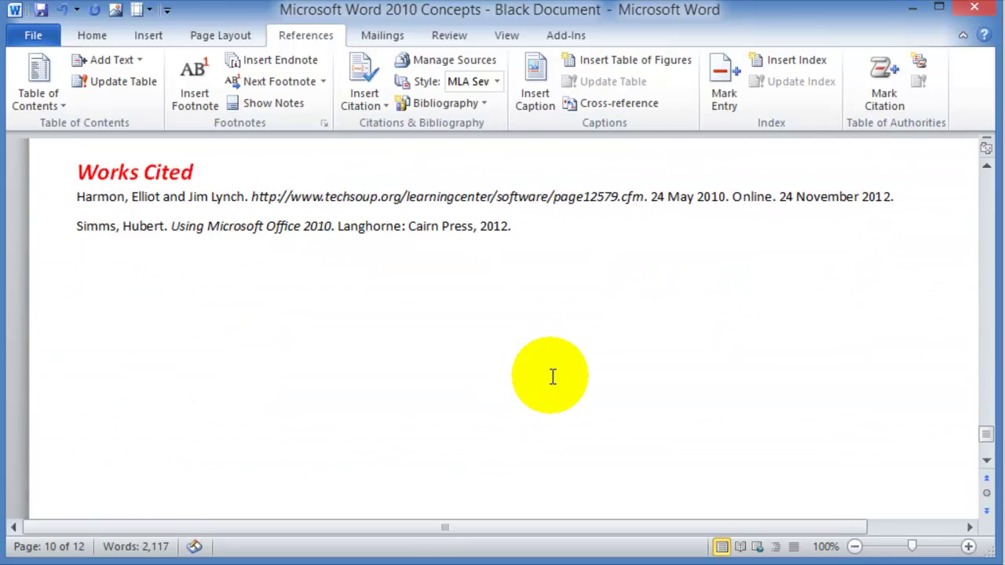
left_click(341, 361)
left_click(340, 310)
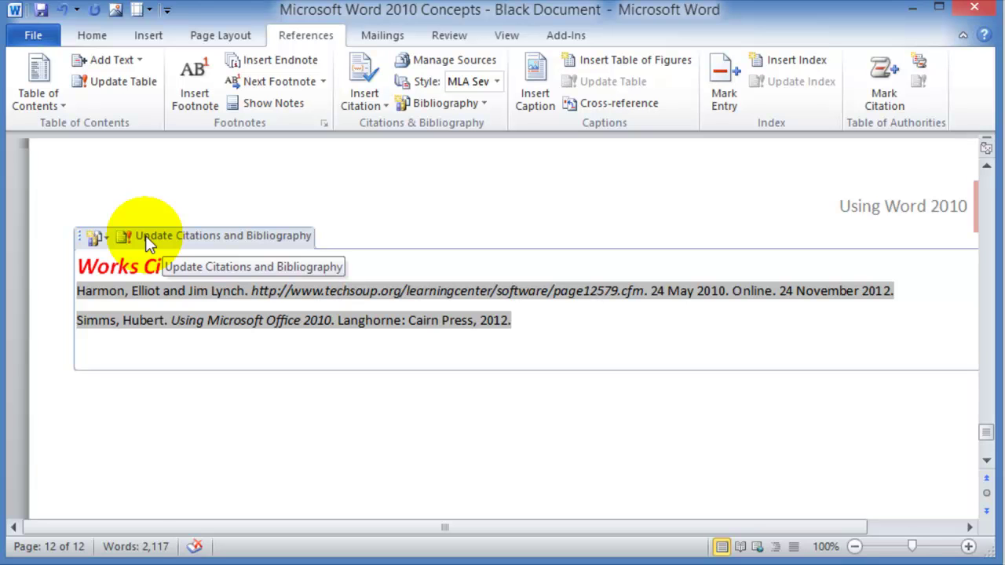
left_click(146, 236)
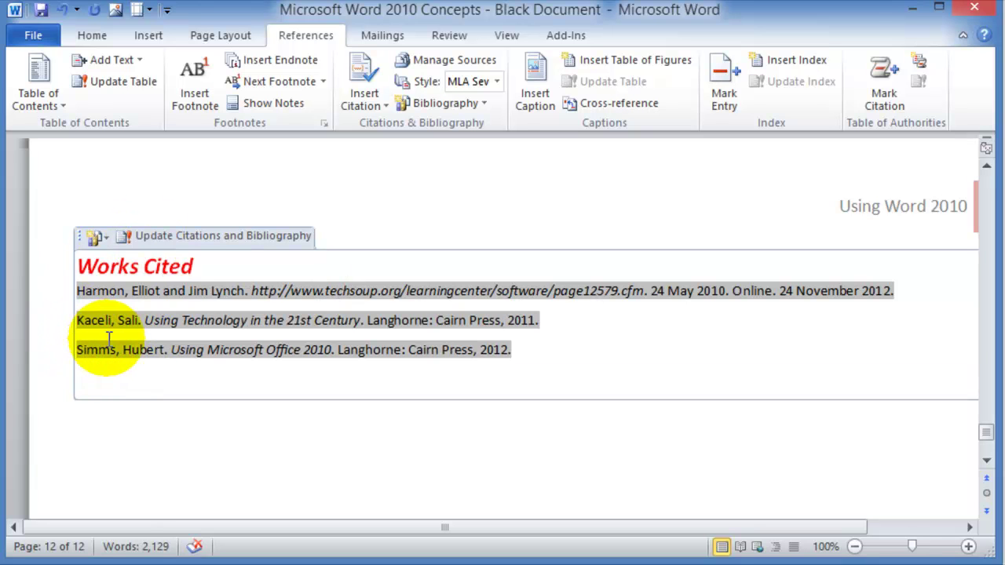
- Open Manage Sources and preview each of the three sources in the Master and Current lists
left_click(440, 64)
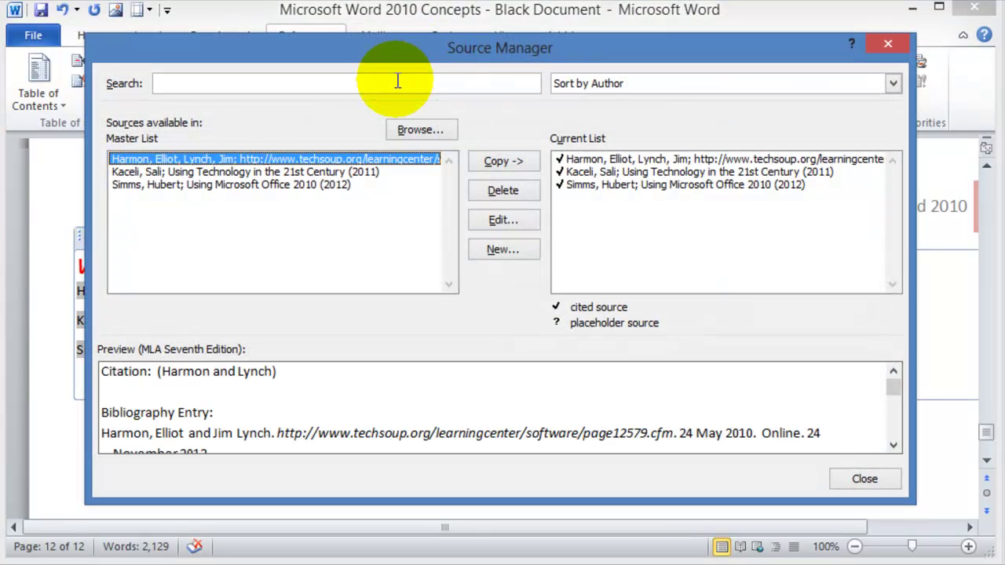
left_click(145, 172)
left_click(140, 185)
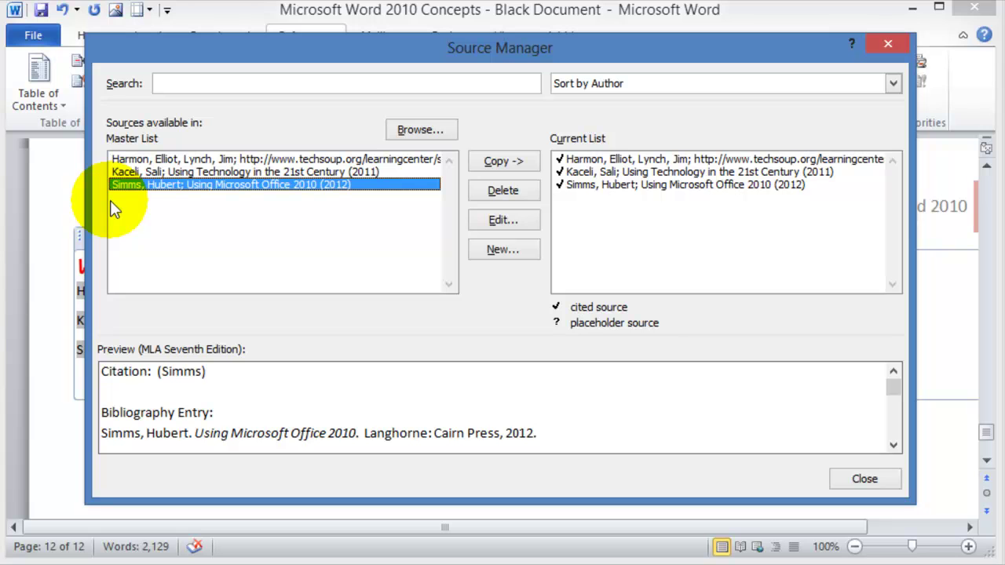
left_click(606, 184)
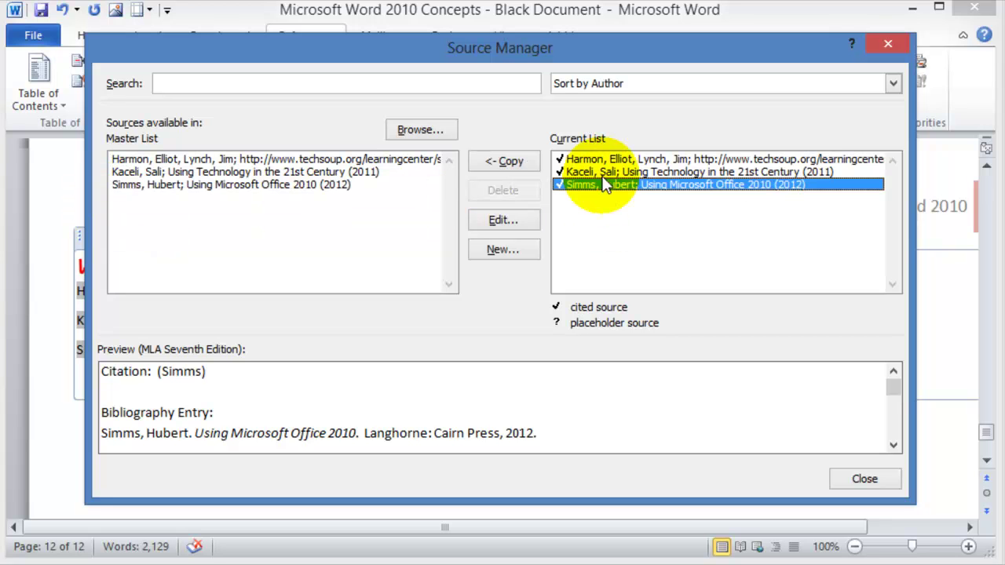
left_click(606, 171)
left_click(616, 159)
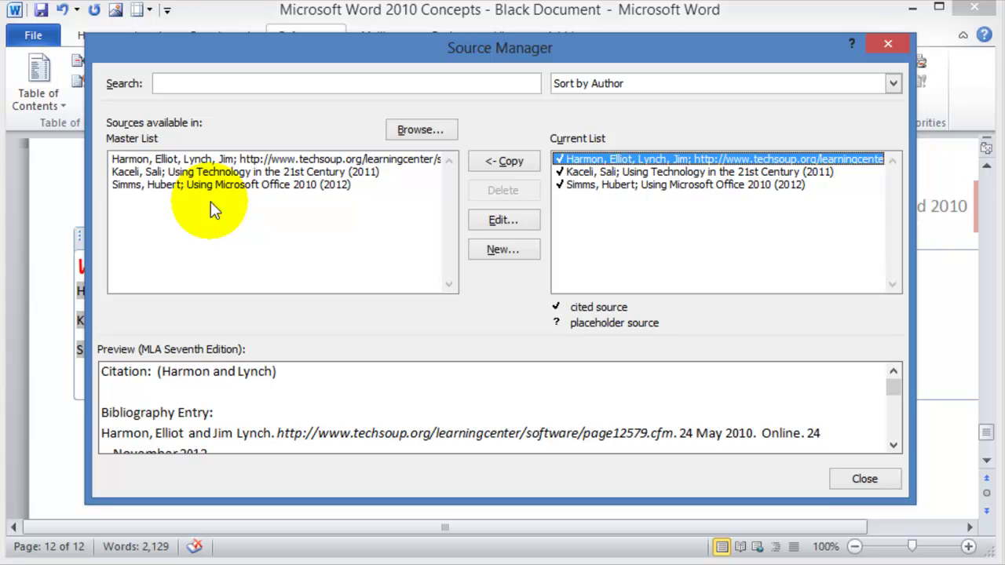
- Close the Source Manager and return to the three-entry Works Cited list on page 12
left_click(863, 479)
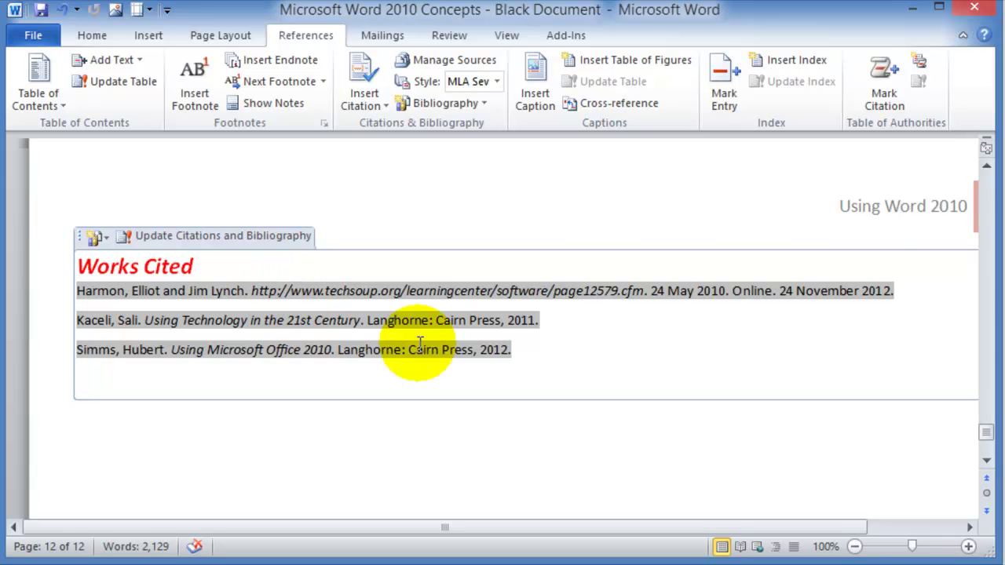
left_click(532, 355)
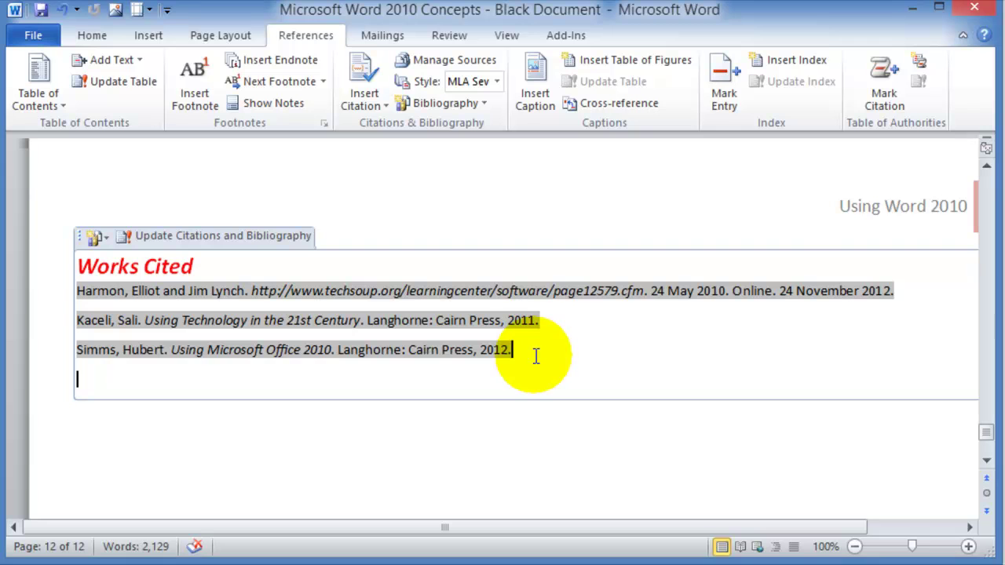
left_click(292, 292)
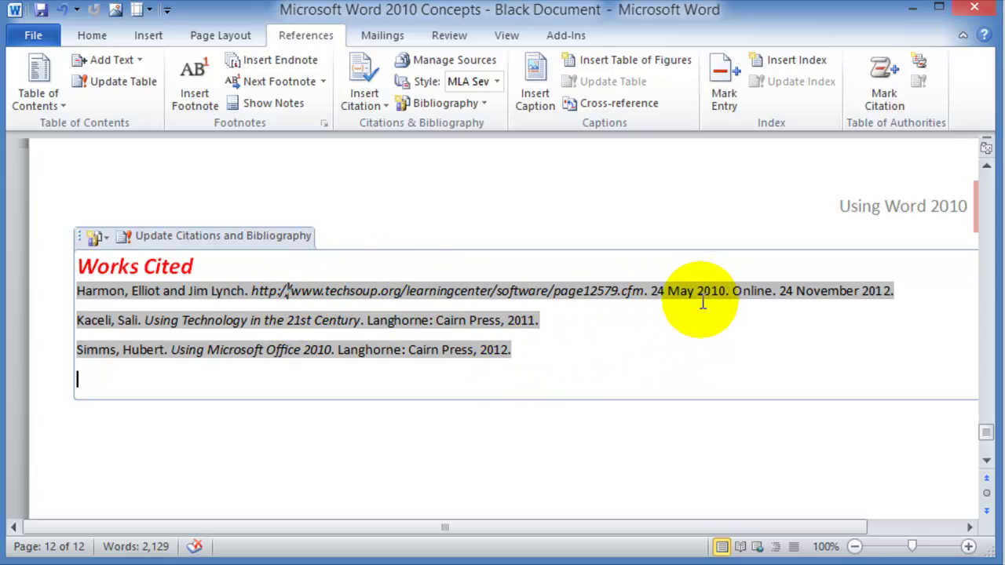